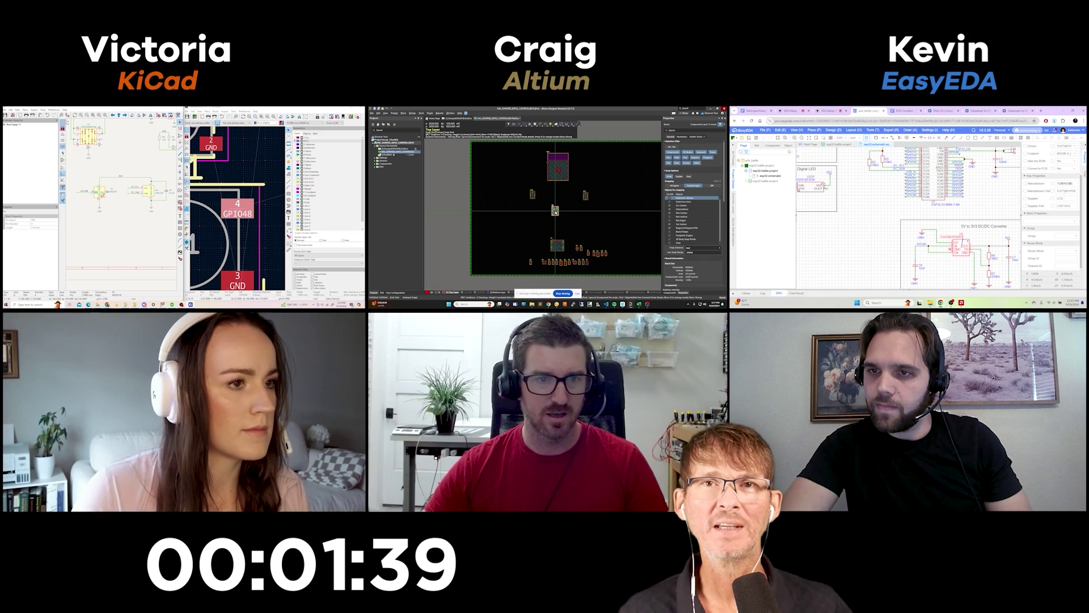
Step: Search Octopart for the part number TLV75801PDRVT
scroll(237, 208, down, 5)
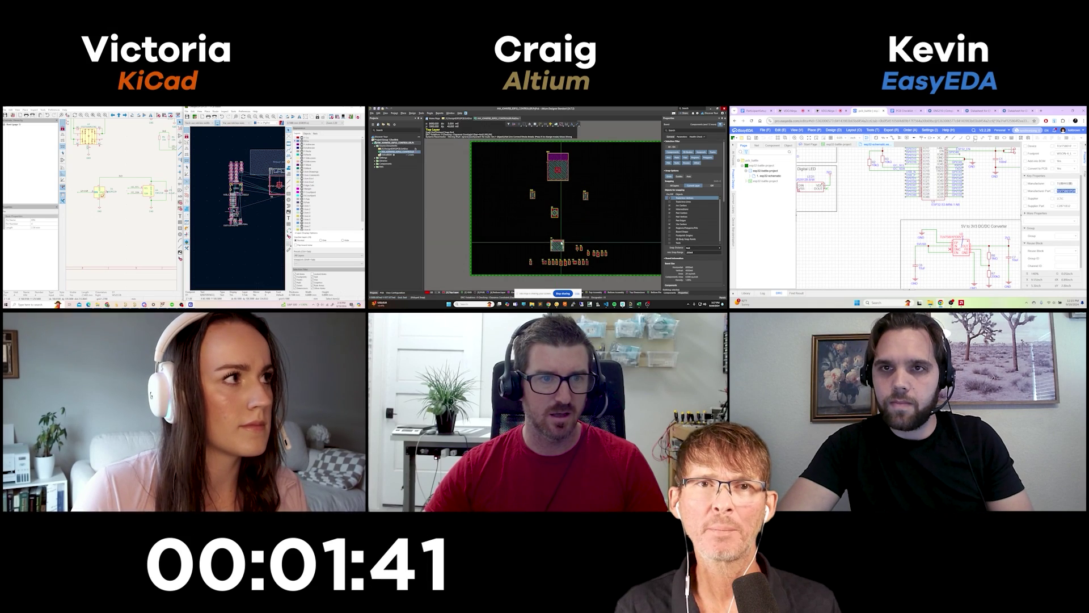
click(944, 111)
ctrl+scroll(574, 231, up, 3)
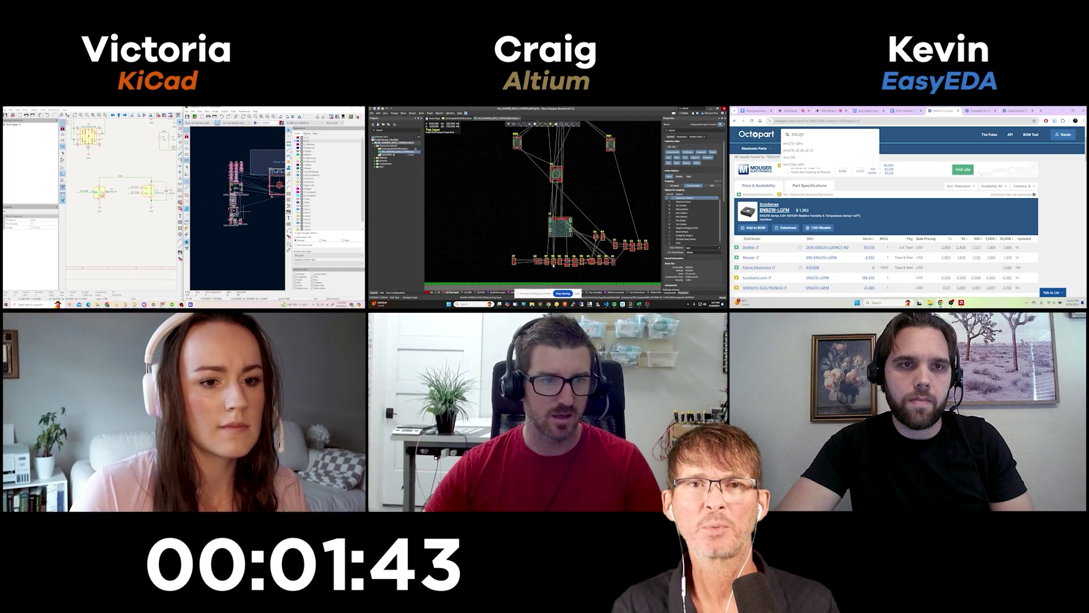
click(797, 134)
text(TLV75801PDRVT)
key(Return)
Step: Scroll through the distributor price rows for TLV75801PDRVT
scroll(130, 201, down, 3)
ctrl+scroll(565, 254, down, 3)
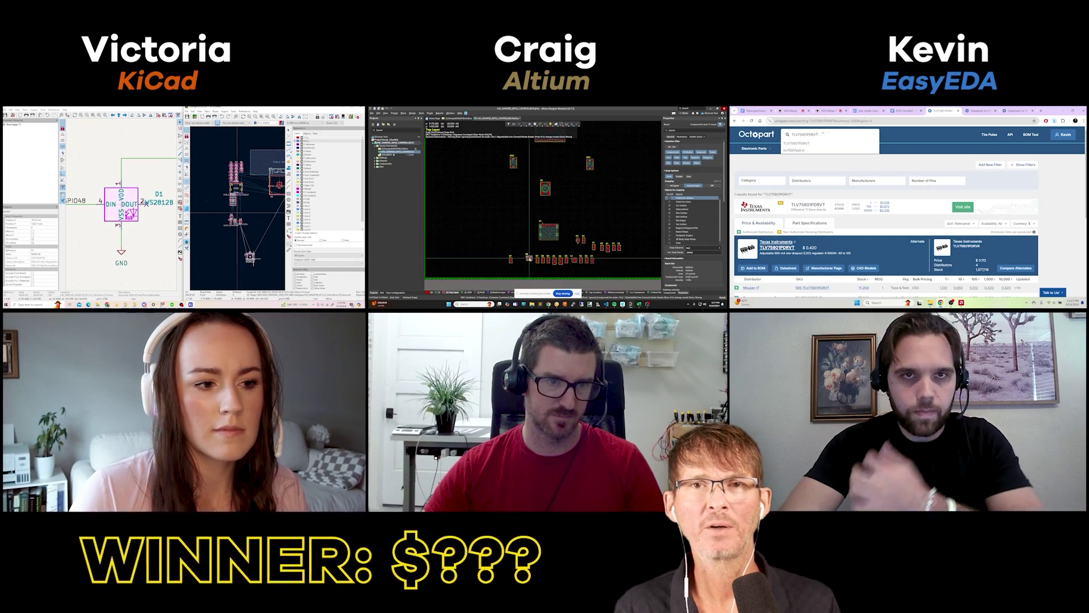
ctrl+scroll(559, 249, up, 3)
scroll(130, 201, down, 2)
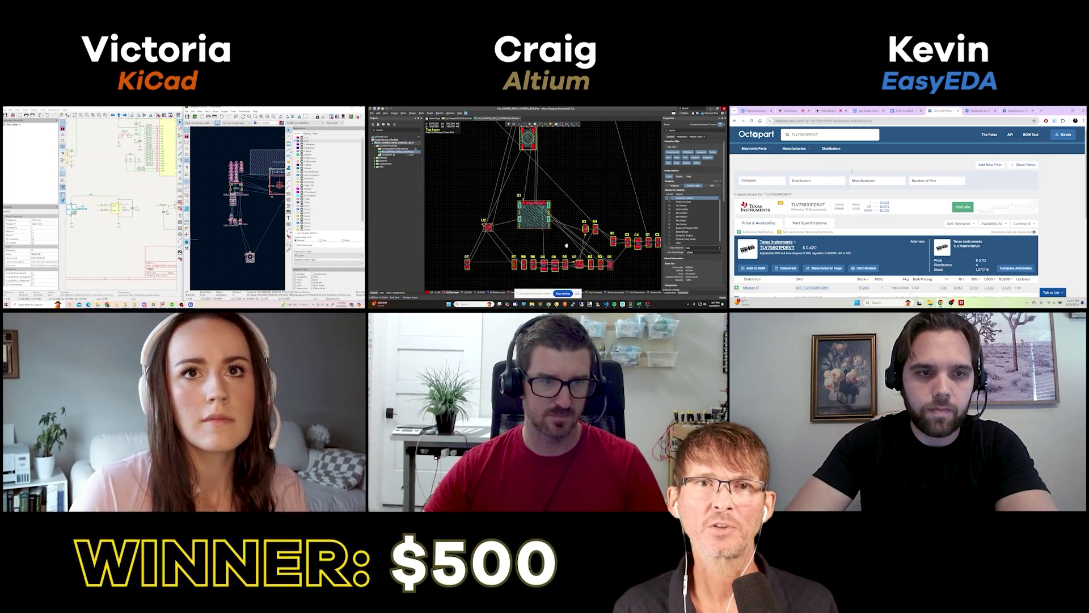
scroll(936, 251, down, 2)
scroll(238, 215, up, 5)
scroll(238, 207, down, 5)
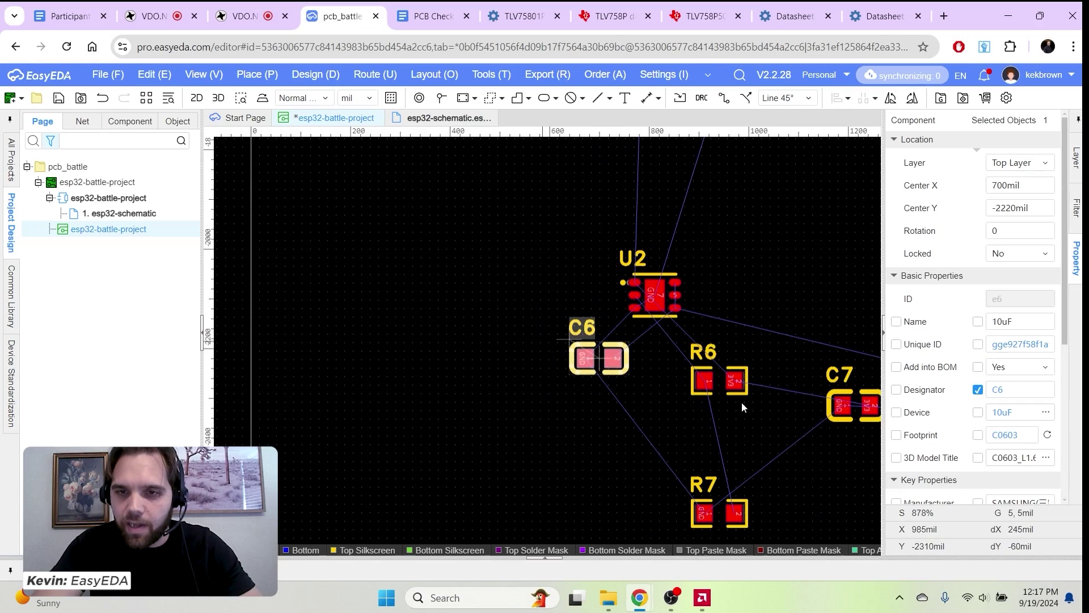
Step: Move R6 up-left beside U2 and shift C6 to the left
drag(740, 393, 685, 359)
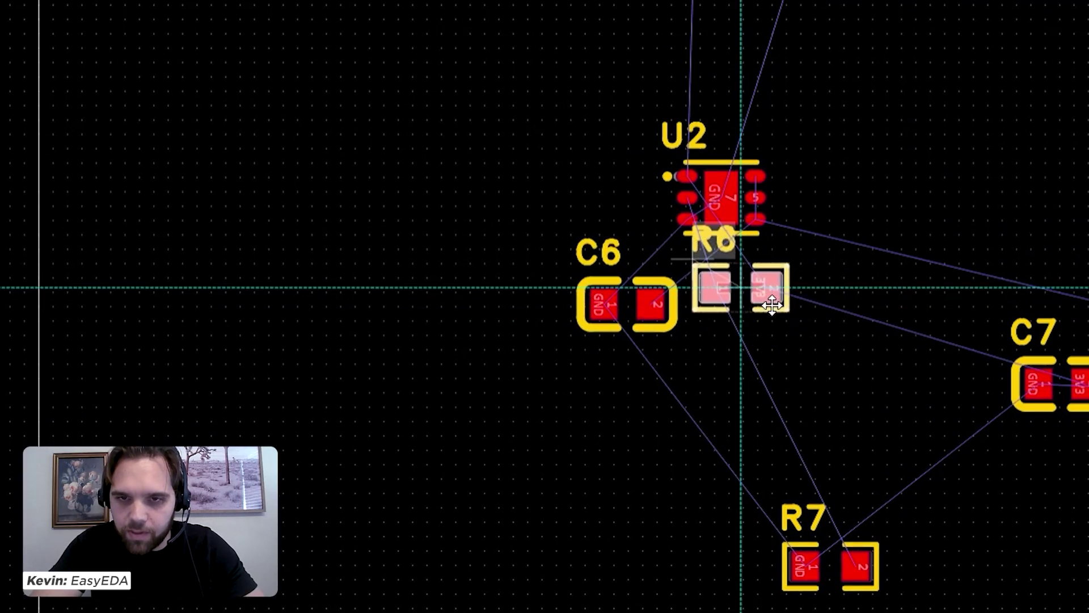
drag(772, 305, 727, 305)
drag(670, 334, 499, 332)
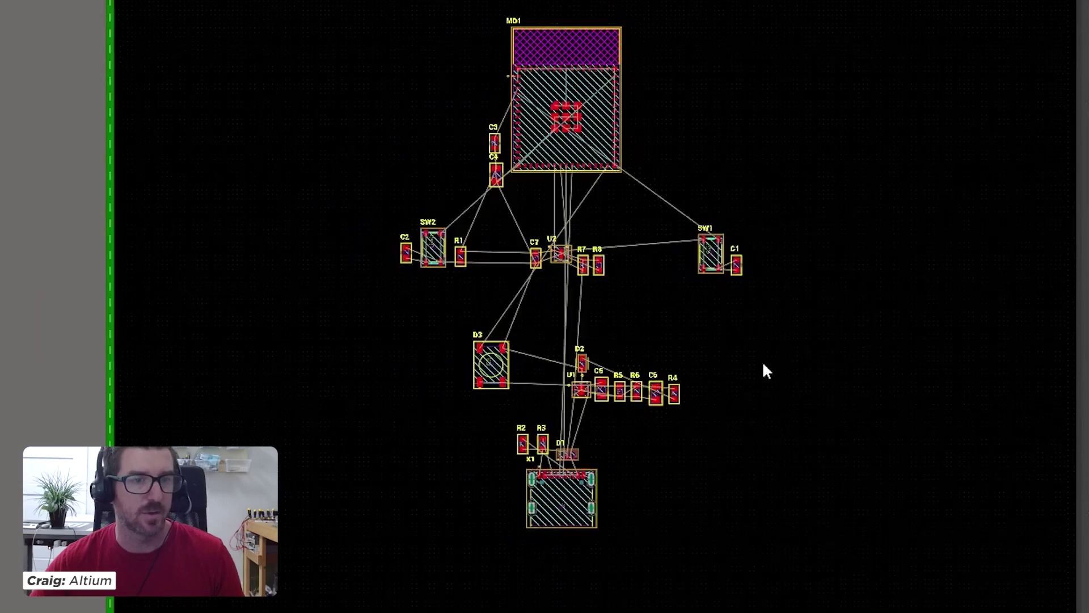
right_drag(761, 360, 747, 335)
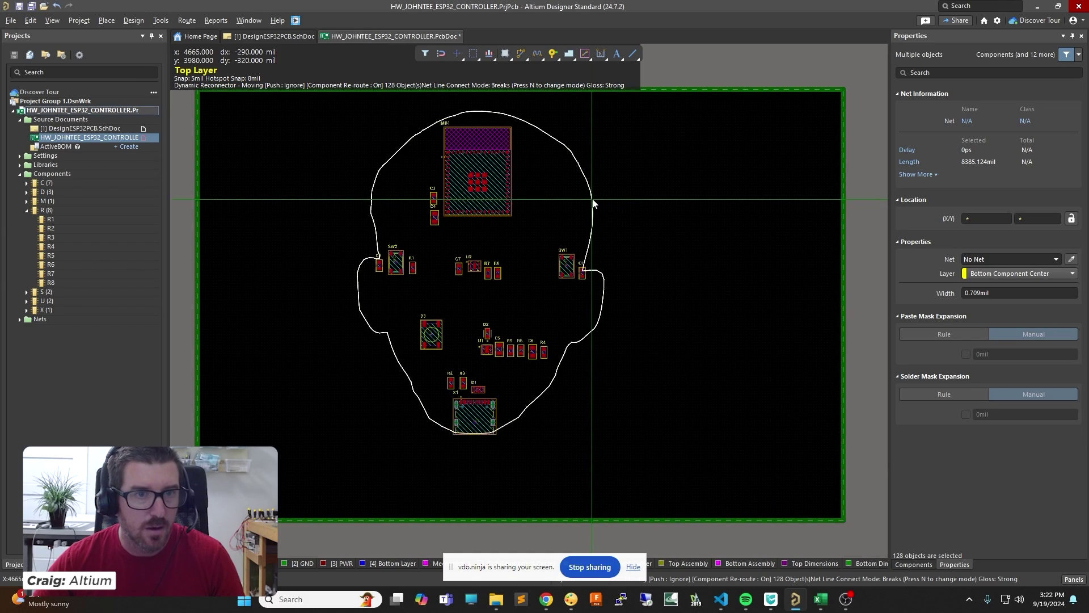
Step: Drop the 128 components inside the head outline and move SW2 down-left
click(592, 198)
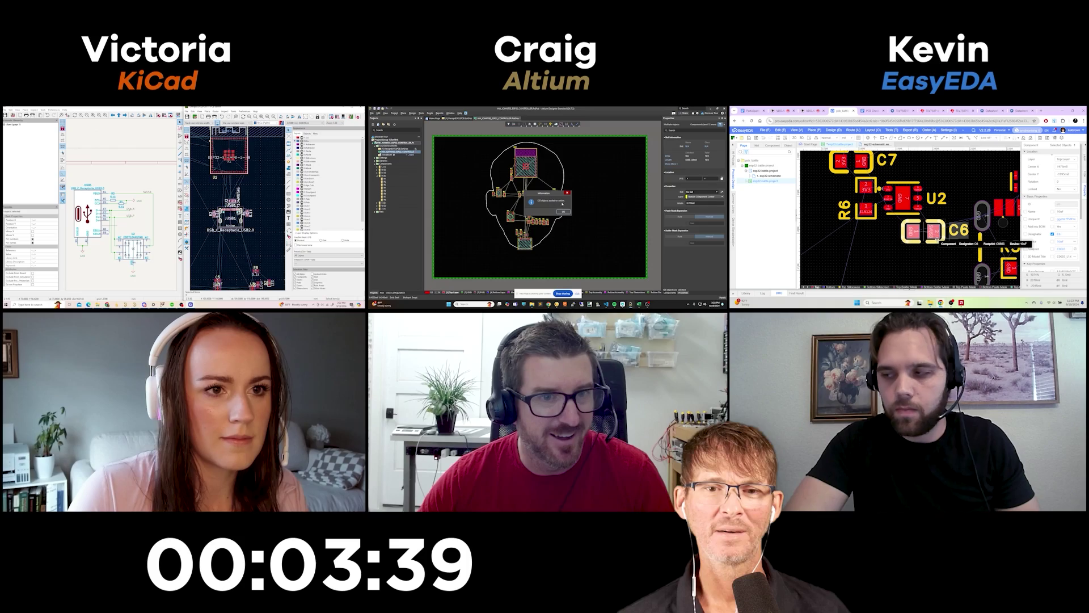
right_click(614, 193)
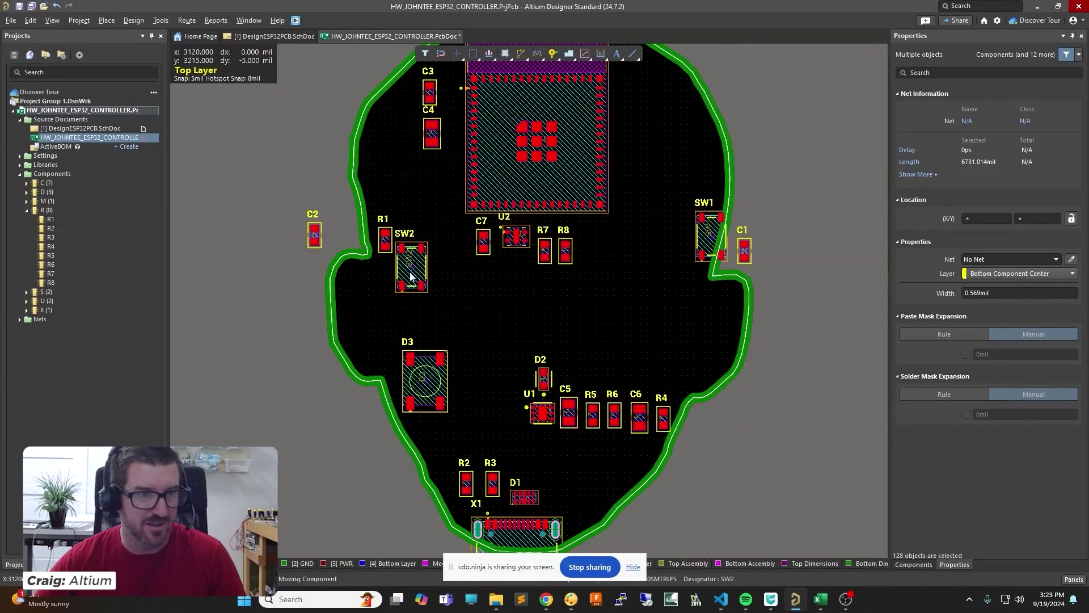
drag(411, 277, 386, 311)
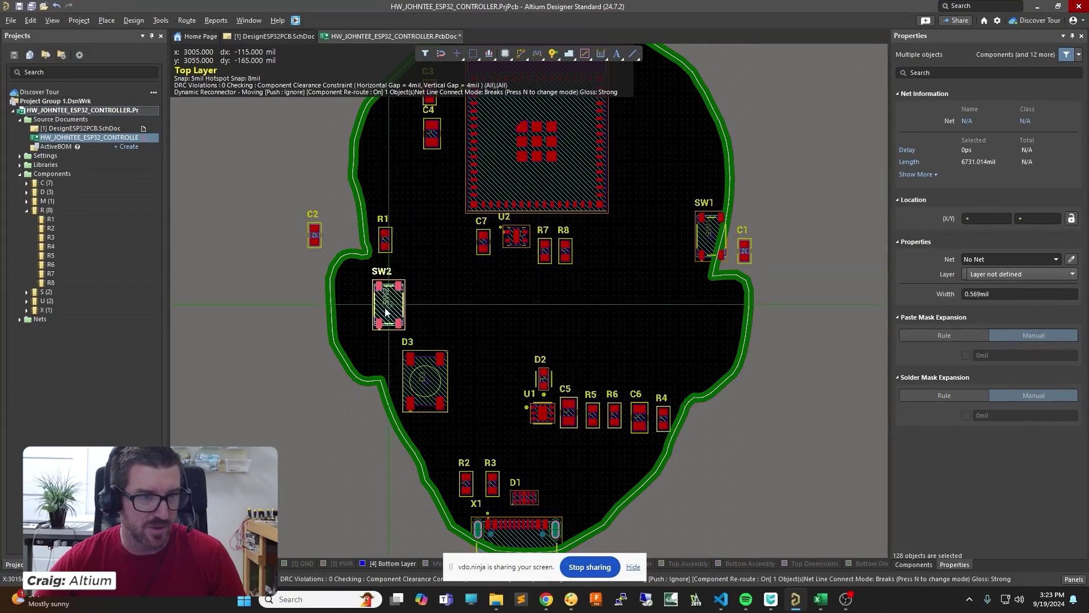
click(366, 318)
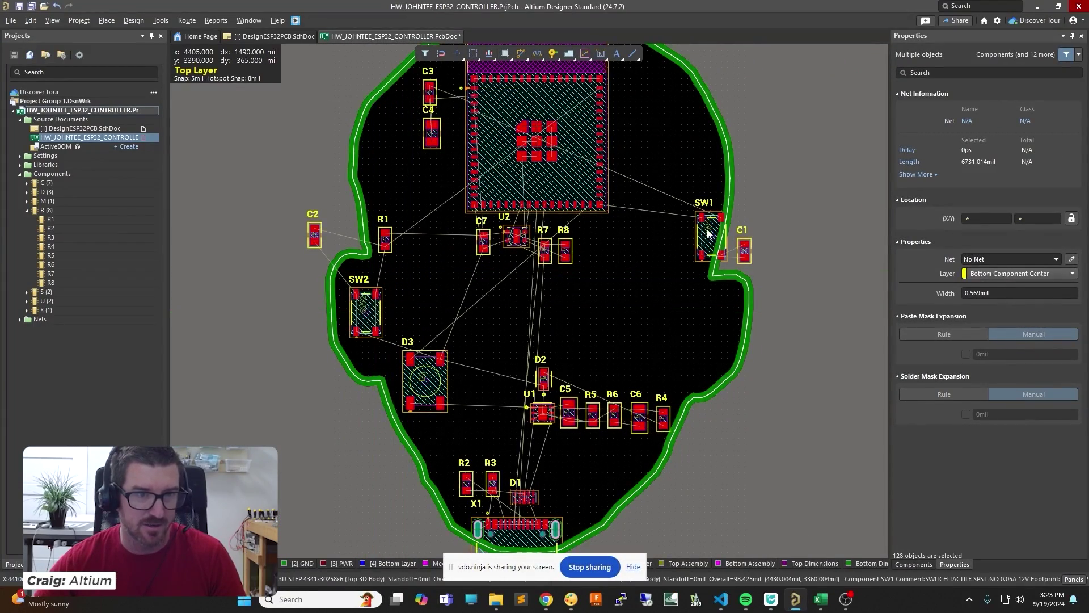
Step: Move D3 up toward the centre of the head-shaped board
scroll(559, 408, down, 2)
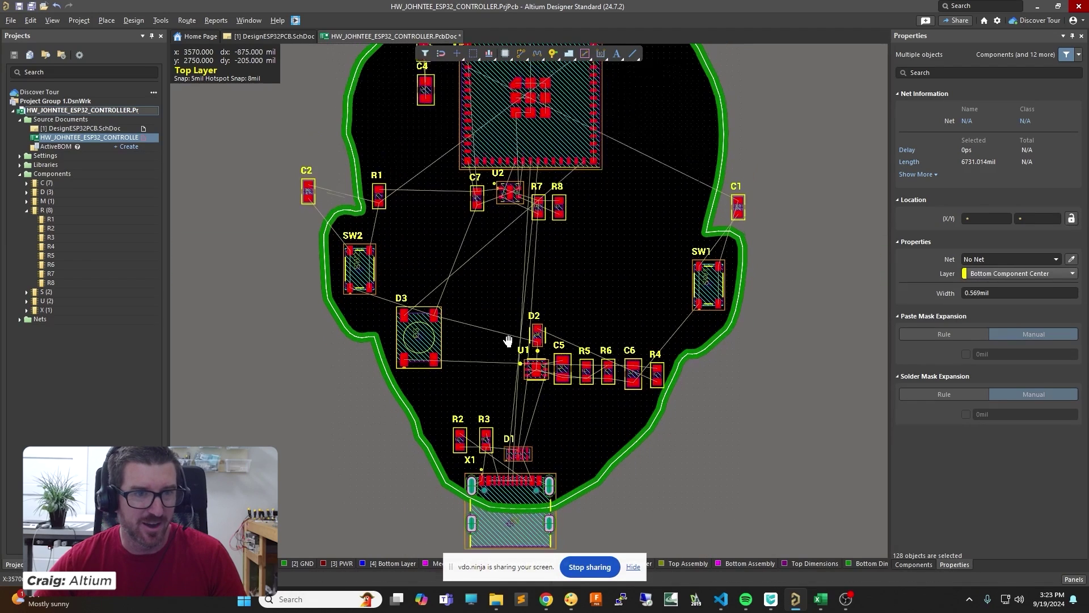
scroll(443, 331, up, 1)
drag(419, 346, 495, 293)
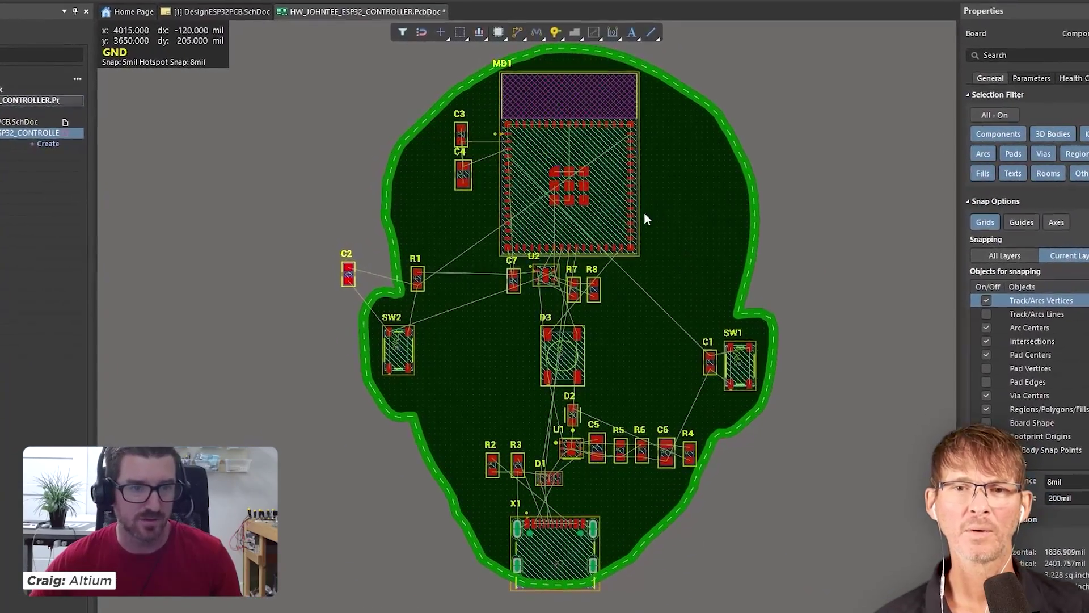
ctrl+scroll(549, 437, up, 2)
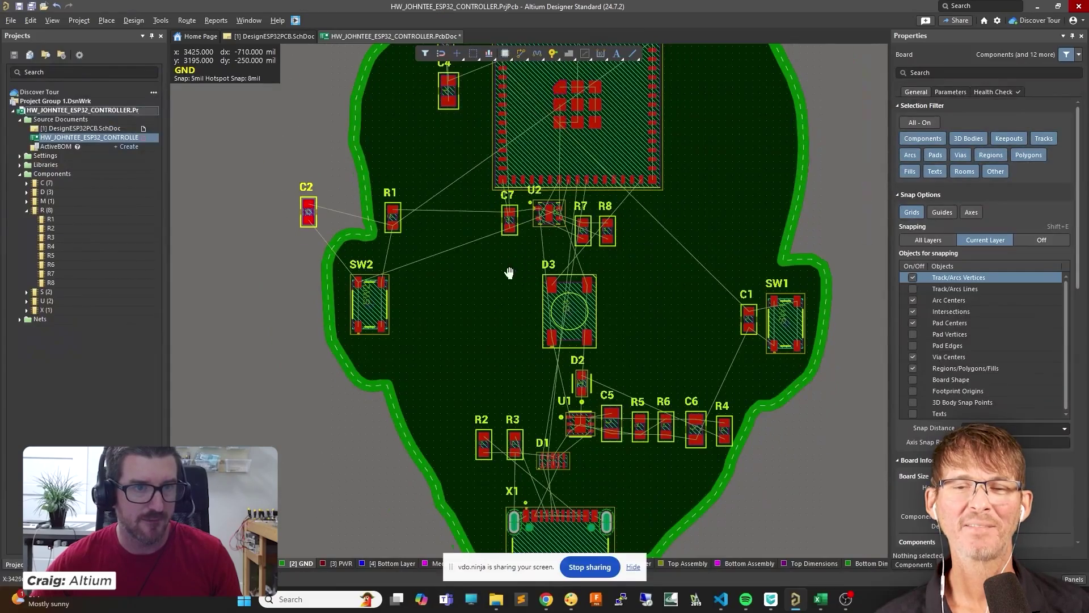
ctrl+scroll(508, 273, down, 3)
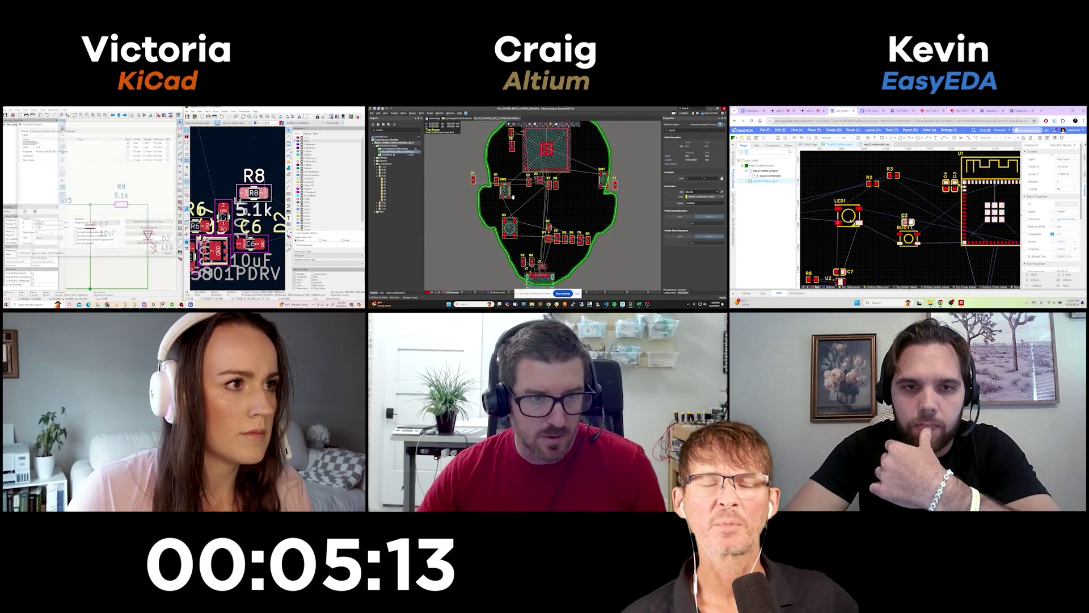
Step: Move LED1 toward the bottom centre of the EasyEDA board and zoom out
drag(849, 215, 882, 266)
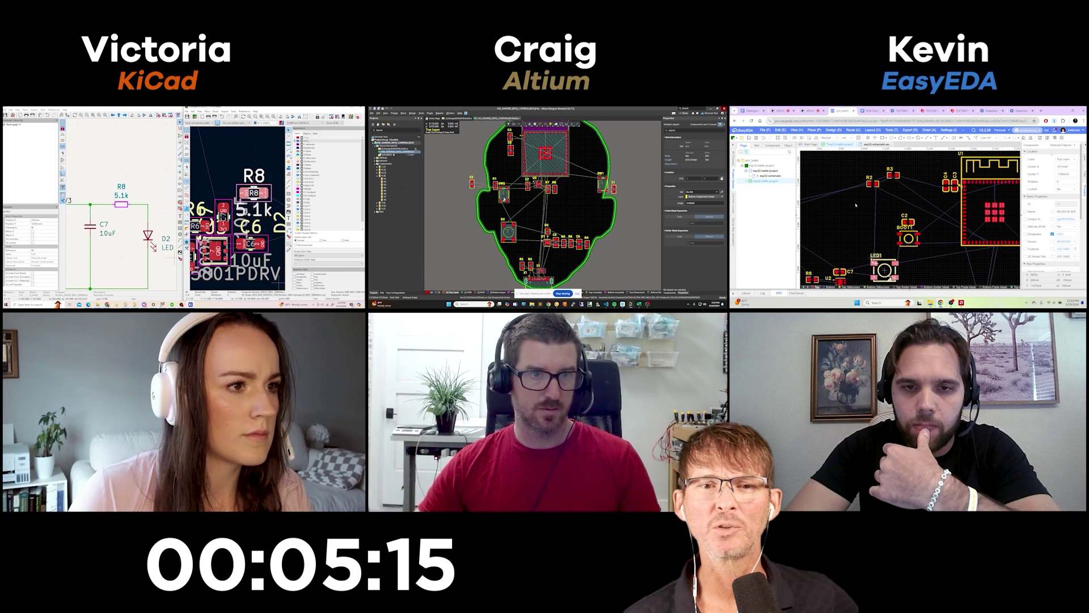
scroll(855, 205, down, 3)
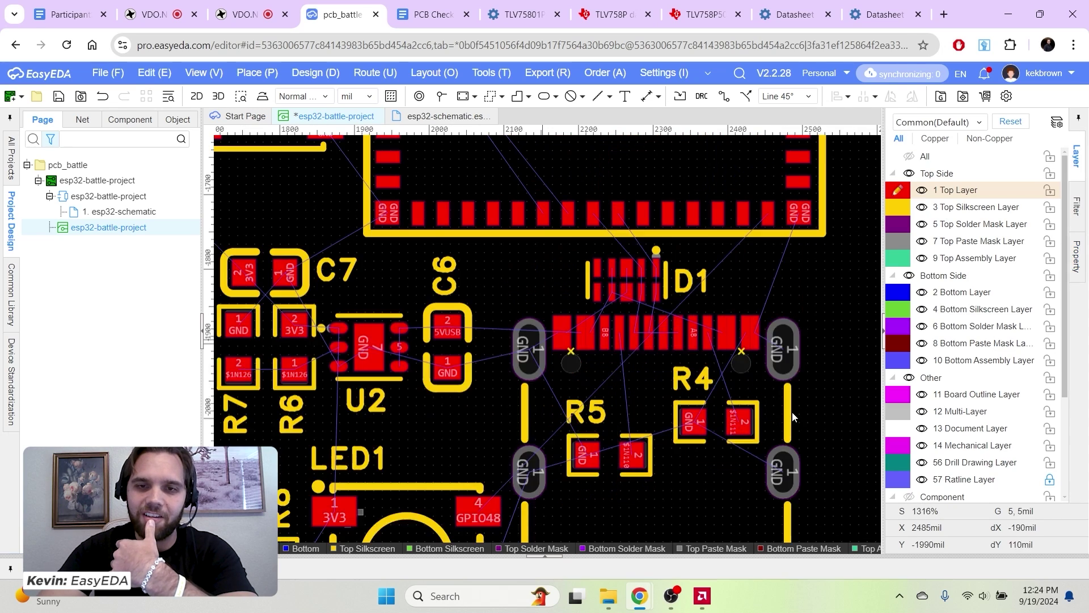
Step: Move R4 up beside D1 and place its label below the pads
scroll(793, 417, down, 2)
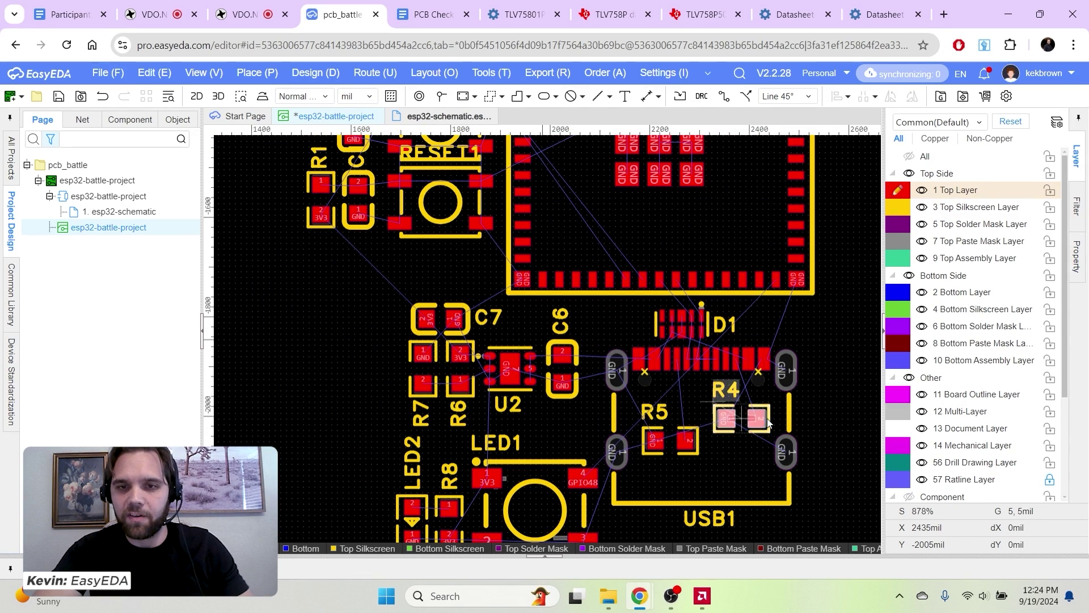
drag(768, 423, 805, 325)
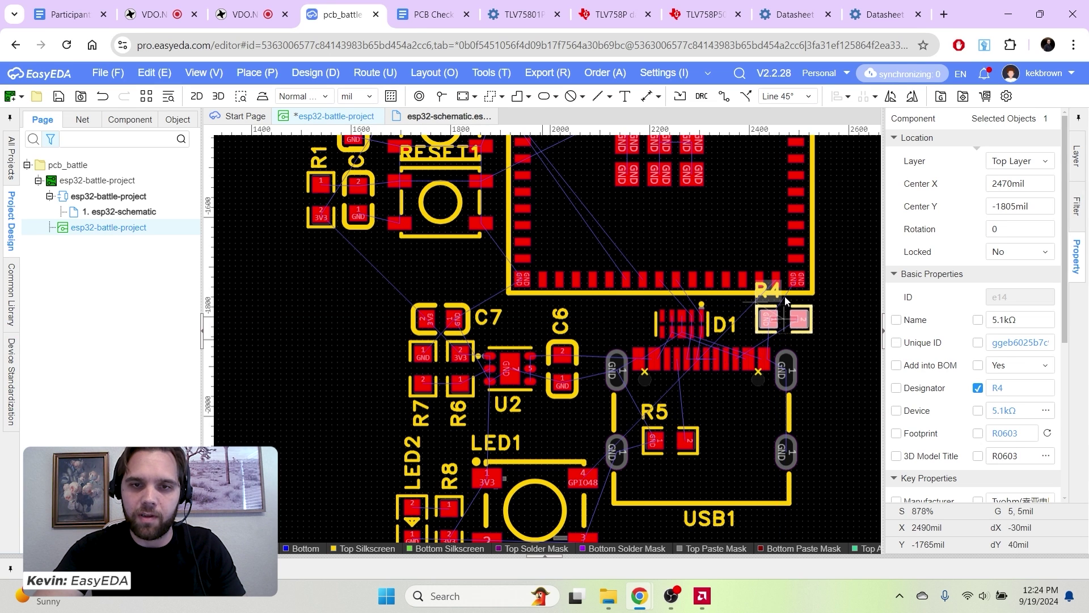
drag(768, 291, 809, 352)
scroll(812, 346, up, 4)
Step: Nudge D1 slightly up-left and shift the USB1 connector right
click(543, 304)
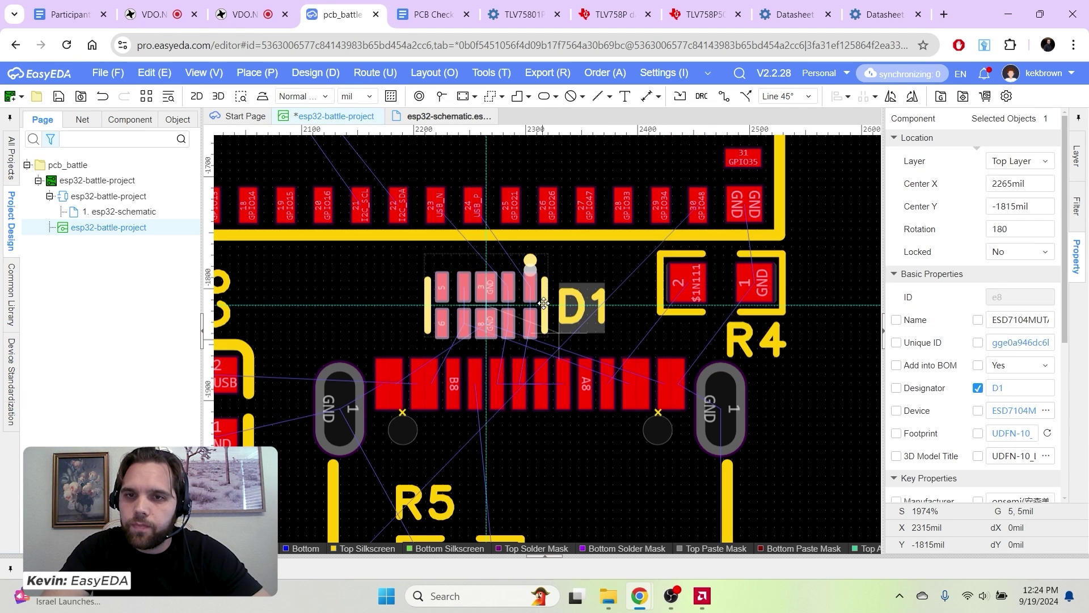
drag(540, 297, 537, 295)
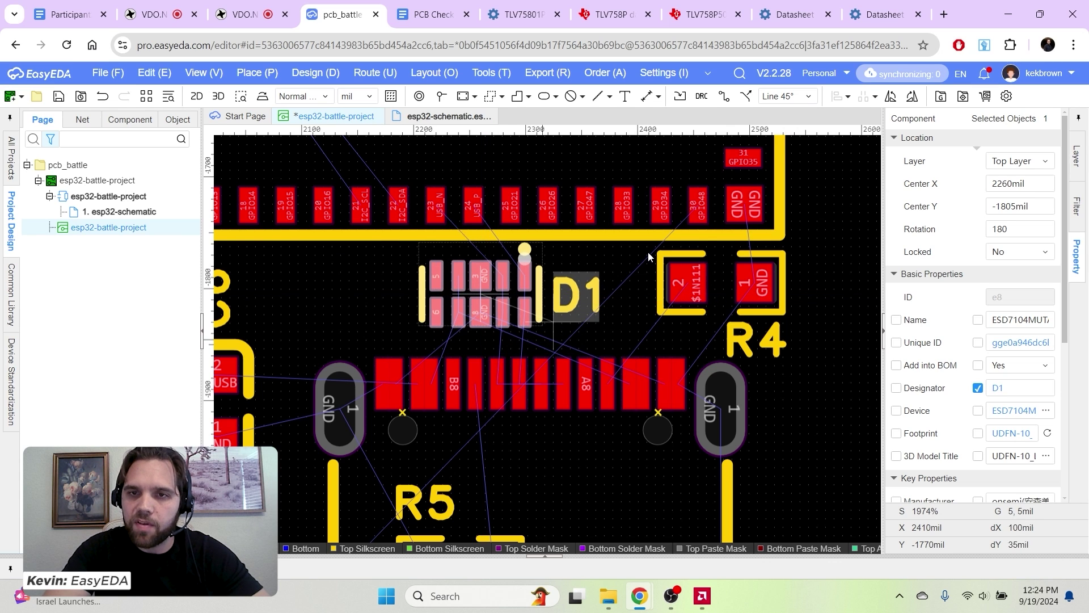
scroll(649, 256, down, 4)
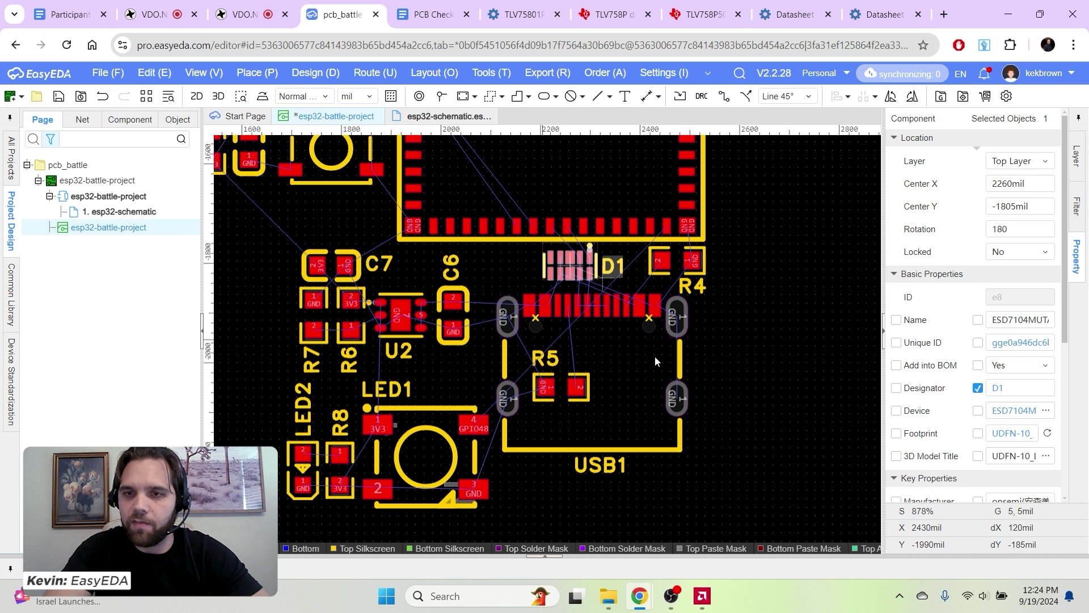
drag(655, 356, 670, 356)
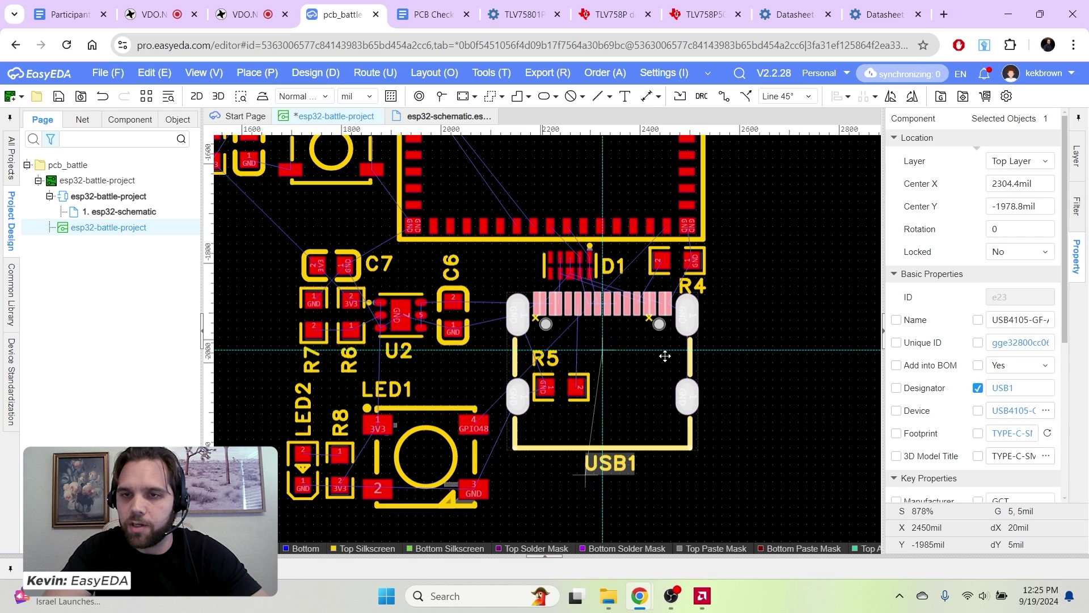
scroll(710, 263, up, 2)
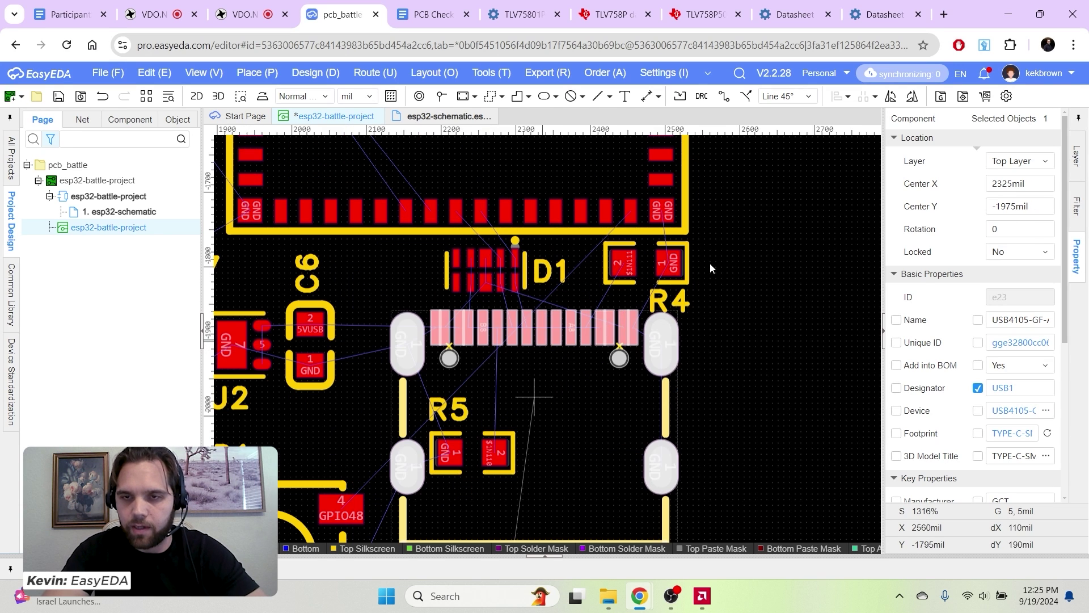
click(682, 295)
click(792, 185)
Step: Move LED1, R8 and LED2 up and to the right toward U2
scroll(791, 185, down, 3)
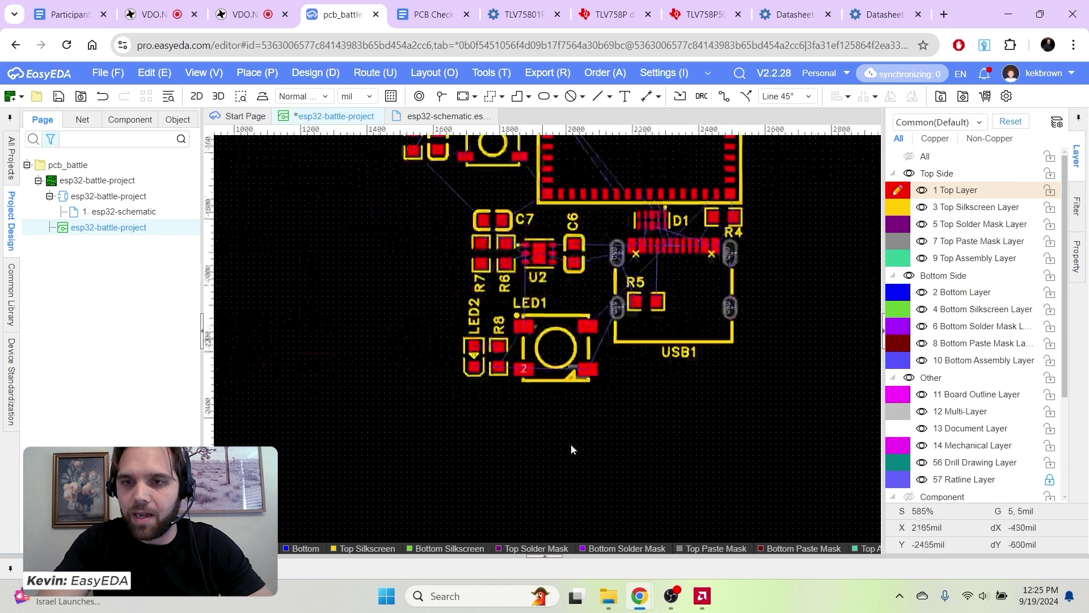
scroll(569, 448, up, 1)
scroll(587, 364, down, 1)
scroll(593, 312, up, 2)
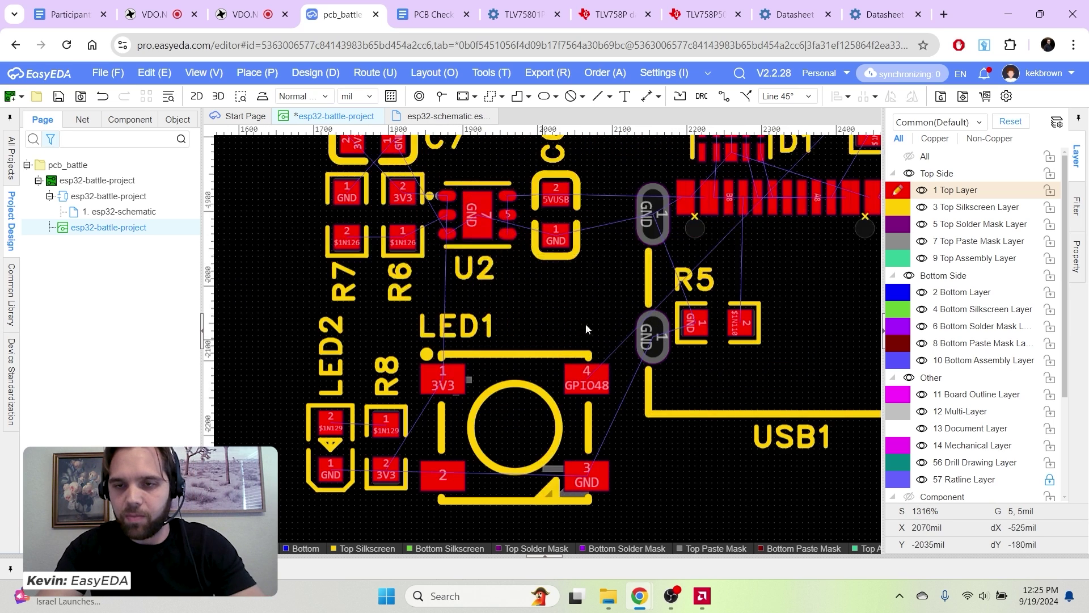
drag(549, 402, 572, 309)
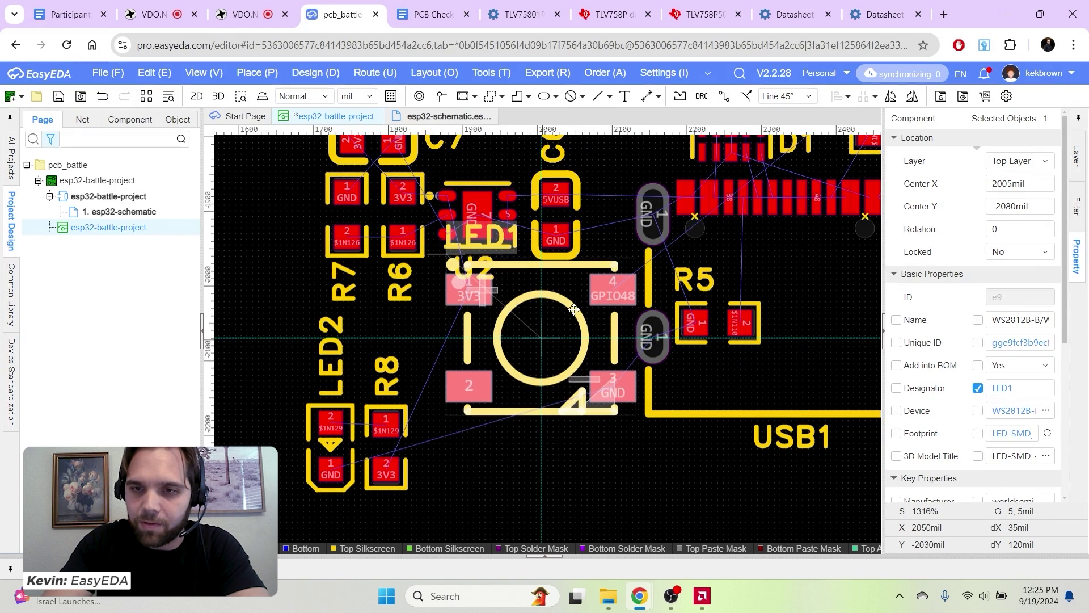
scroll(544, 308, down, 1)
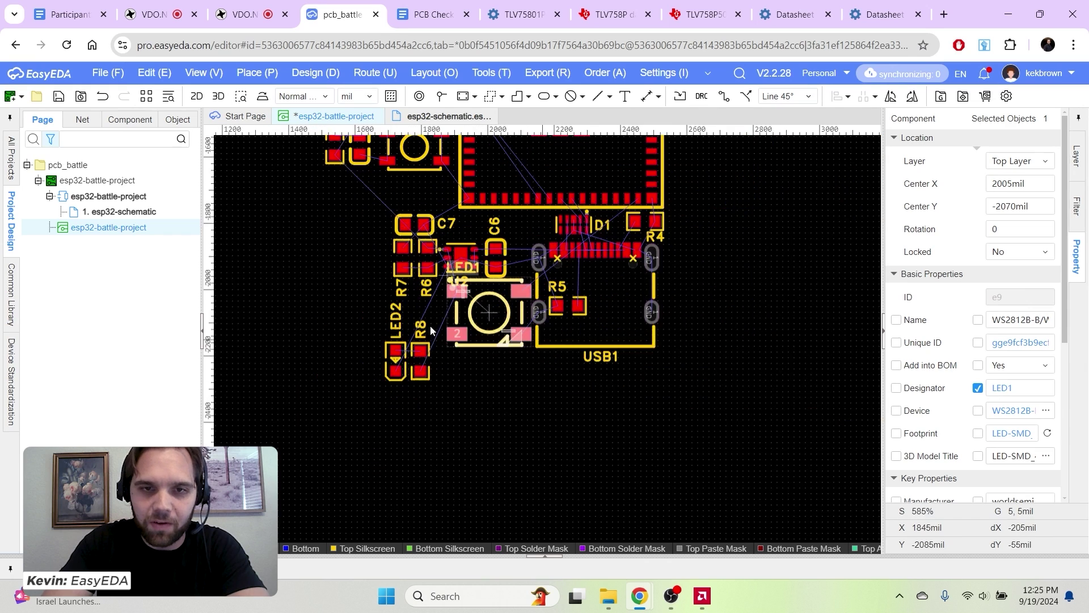
scroll(410, 277, up, 1)
drag(453, 437, 474, 348)
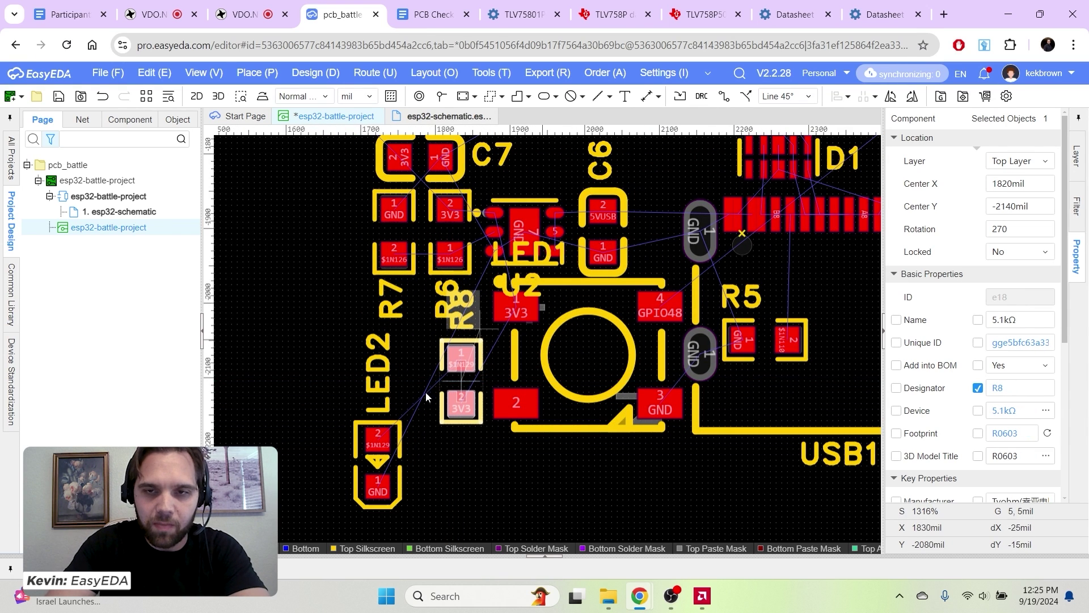
drag(397, 425, 418, 363)
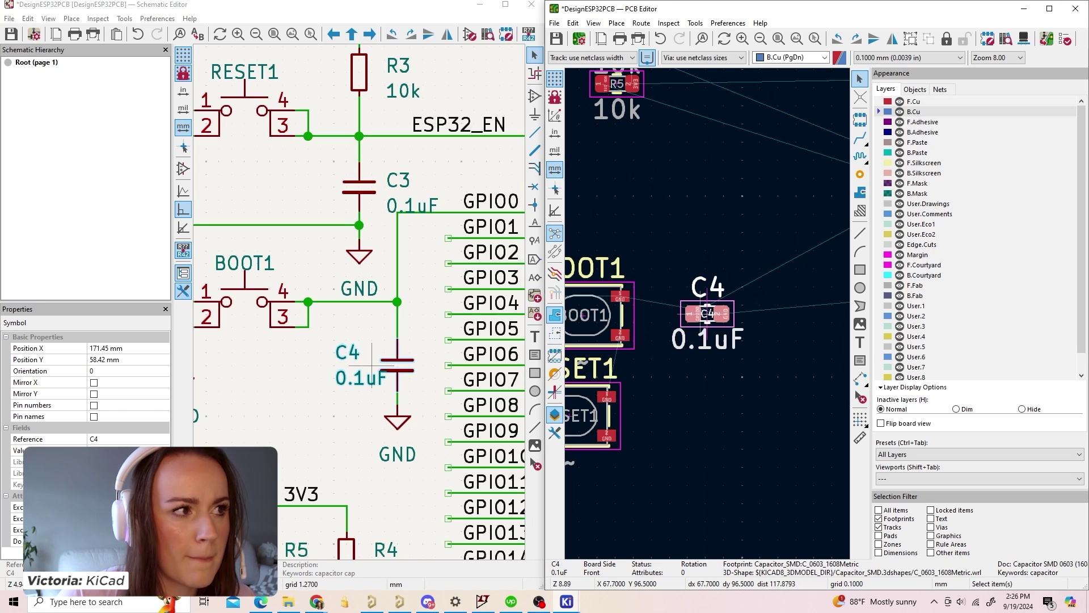
Step: In KiCad, inspect the GND wire between BOOT1 and C4, then select the wire above C4
click(346, 302)
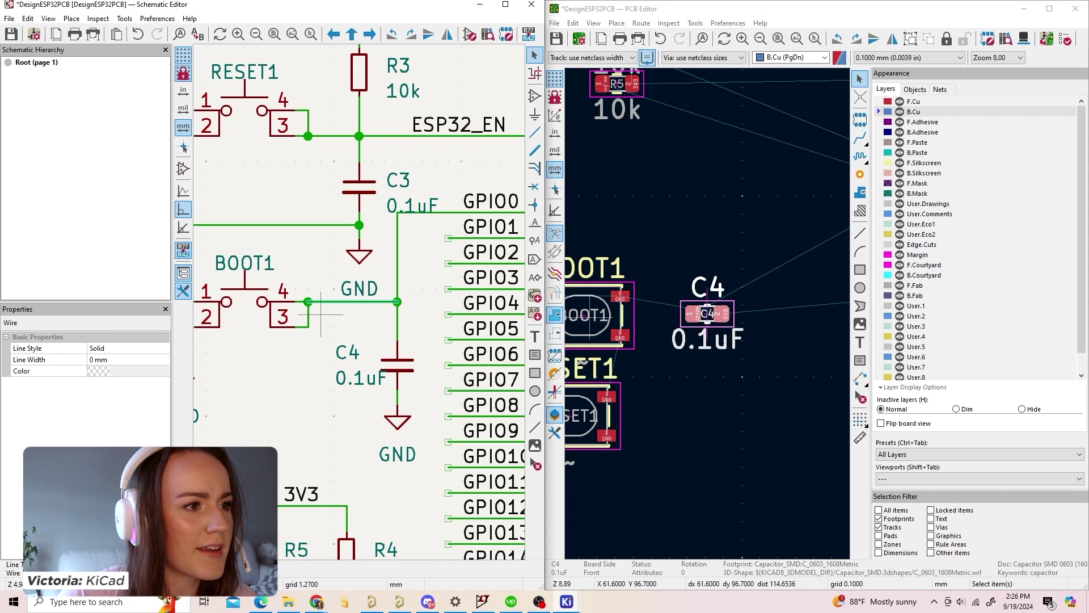
key(e)
key(Escape)
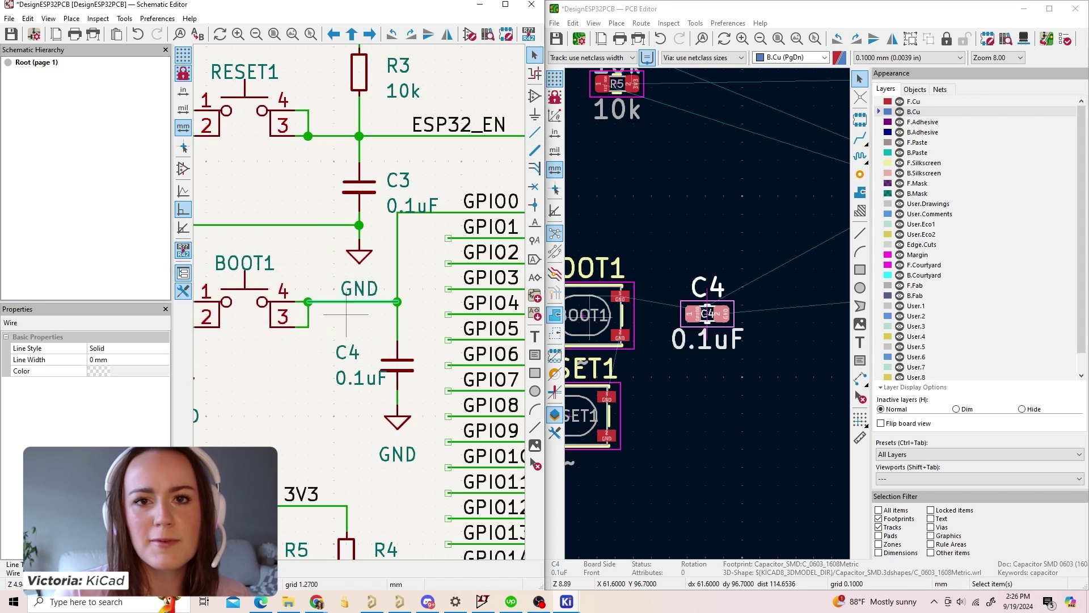
scroll(352, 302, down, 2)
click(385, 259)
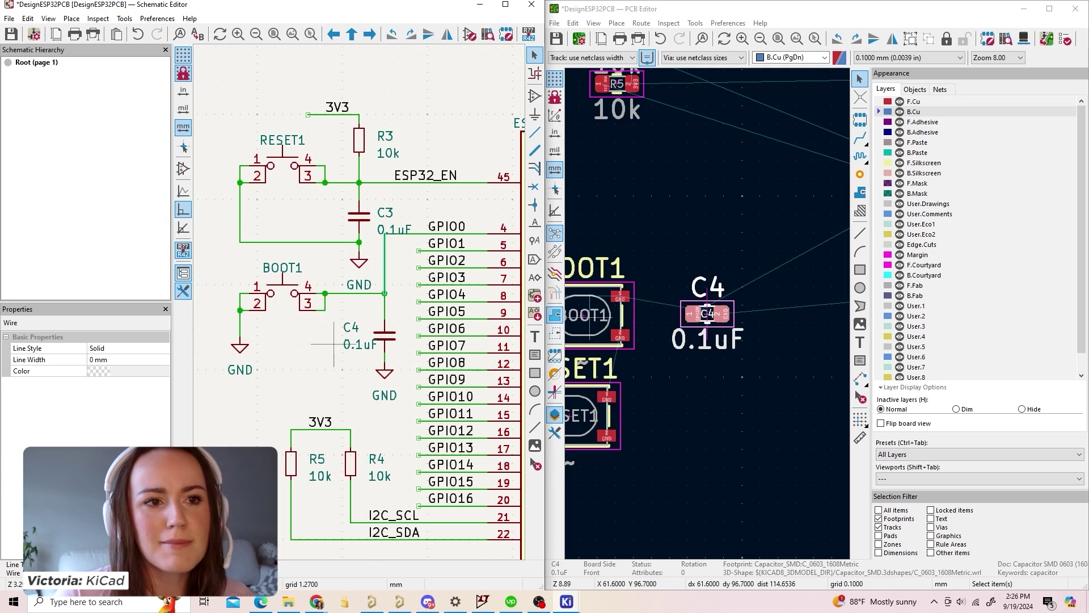
scroll(744, 267, down, 1)
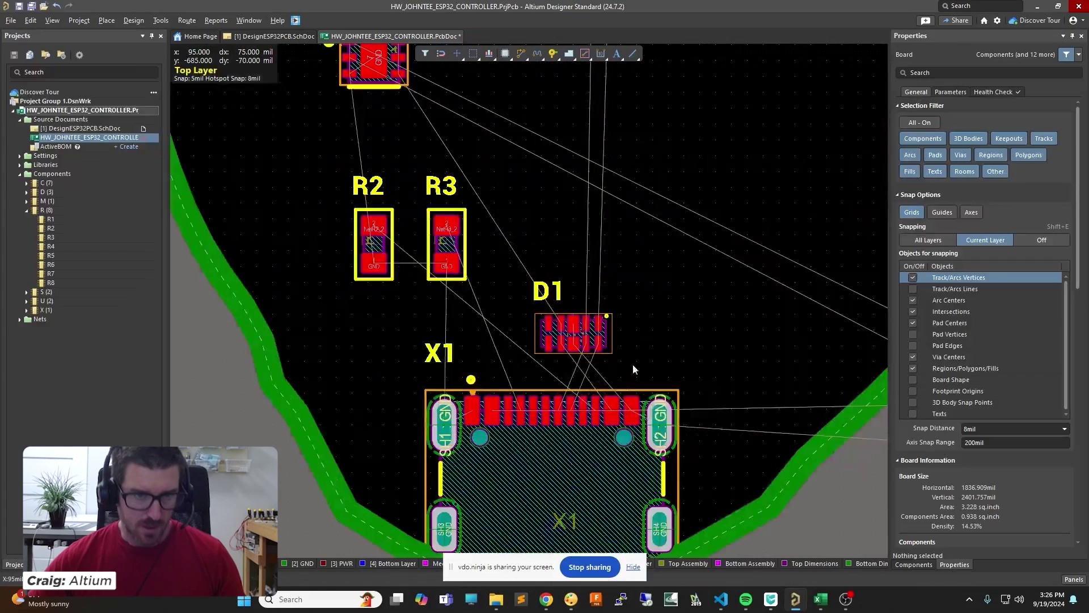
ctrl+scroll(633, 343, up, 4)
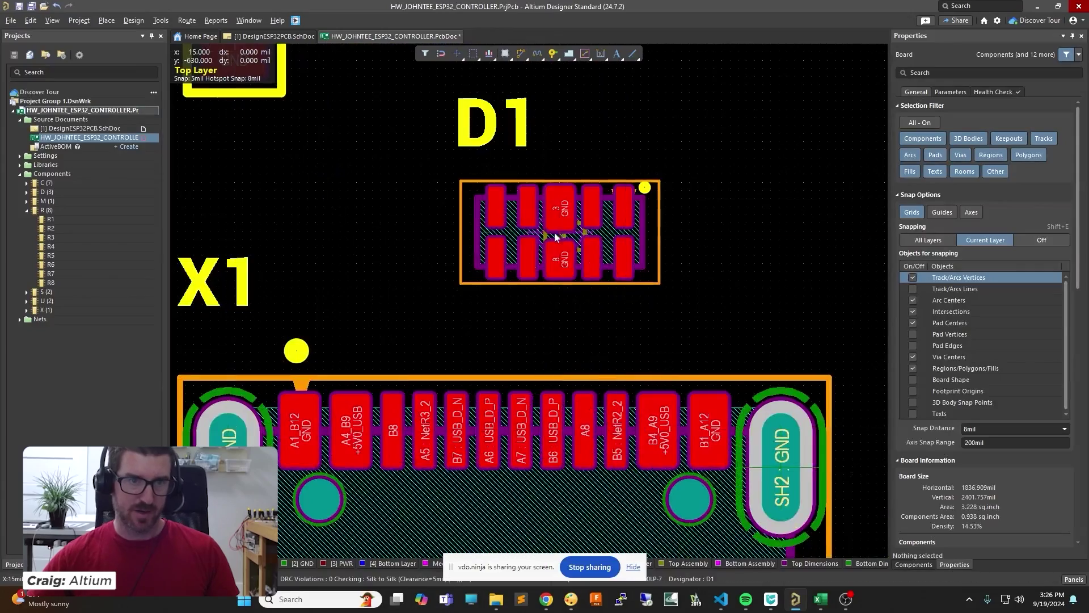
ctrl+scroll(567, 272, up, 3)
ctrl+scroll(610, 237, down, 1)
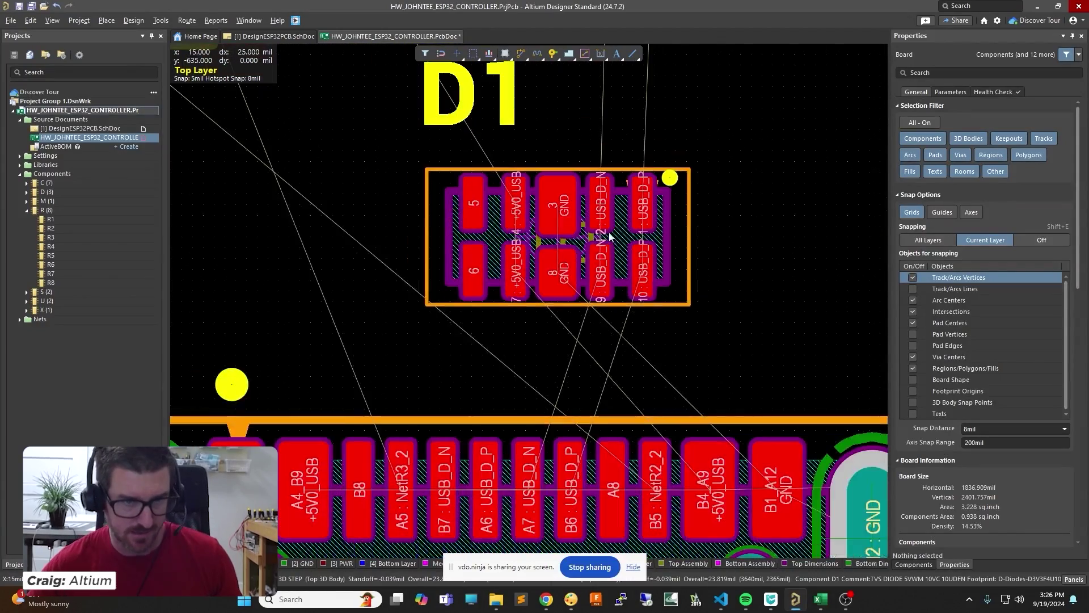
ctrl+scroll(699, 307, down, 10)
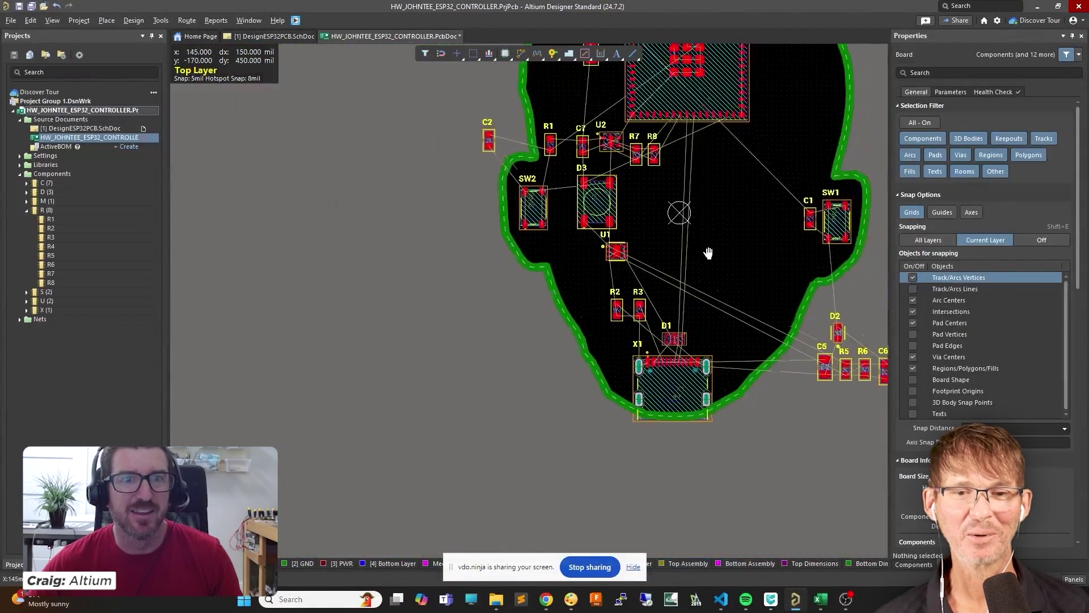
ctrl+scroll(694, 304, up, 10)
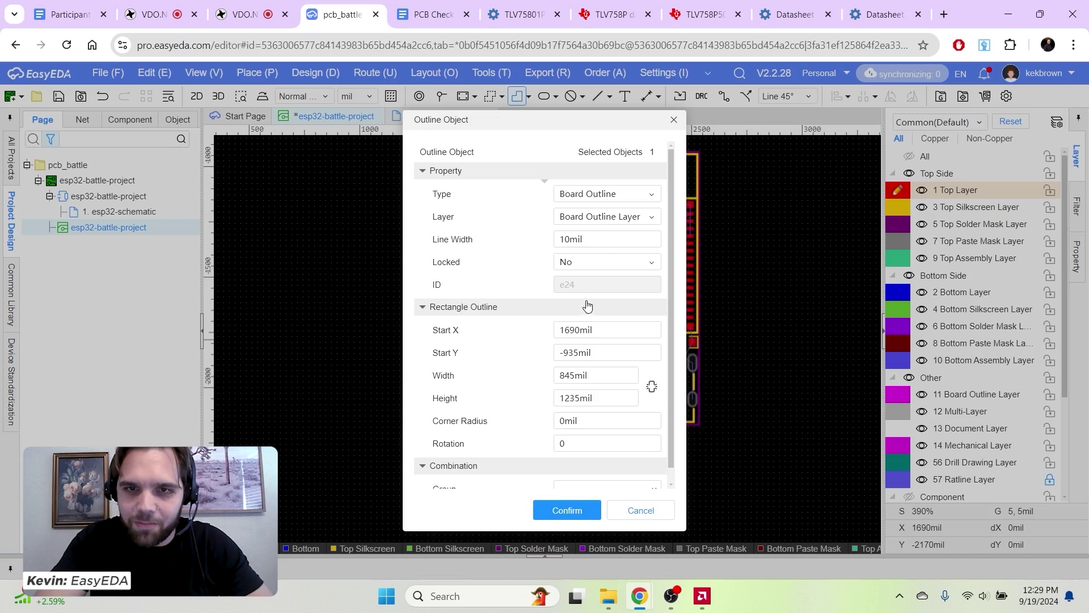
Step: Confirm the 845 × 1235 mil board outline at 1690, -935 mil
click(567, 510)
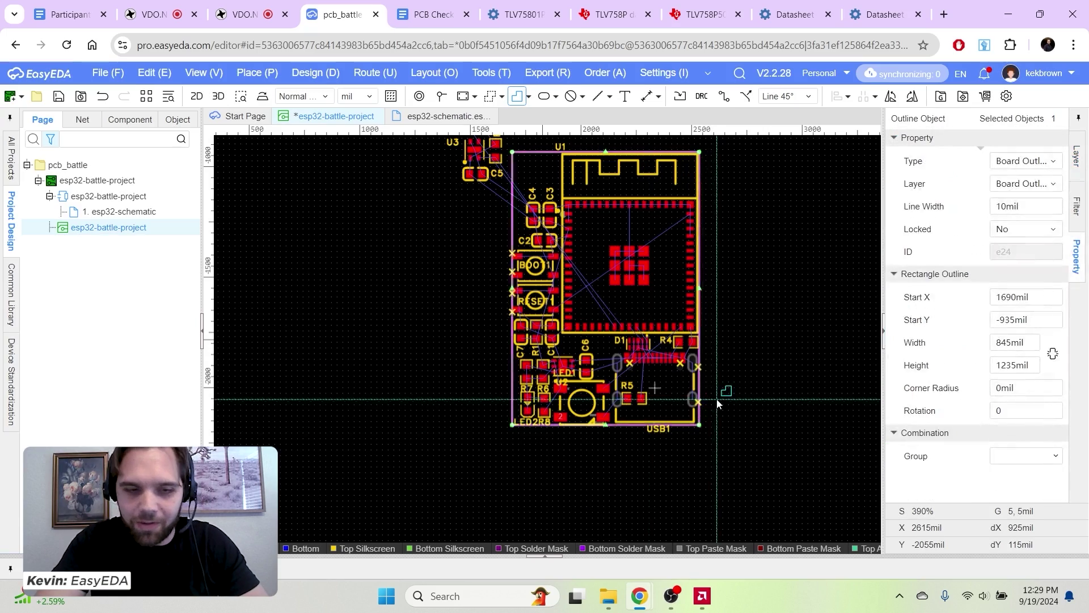
scroll(715, 400, up, 2)
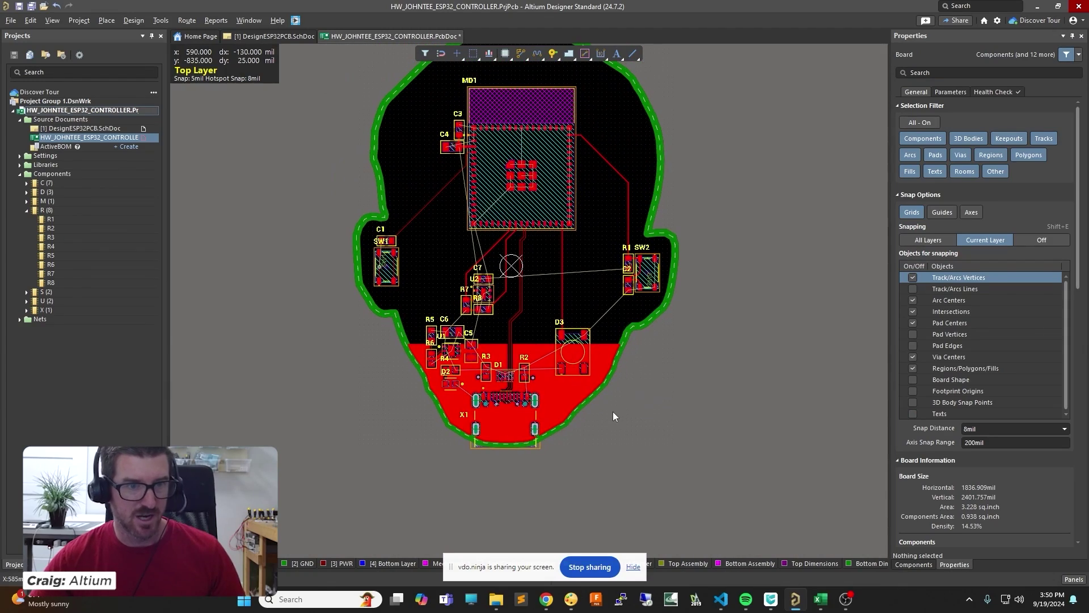
Step: Pan across the lower board area and display the head-shaped board in 3D
right_drag(612, 415, 645, 425)
ctrl+scroll(533, 404, up, 3)
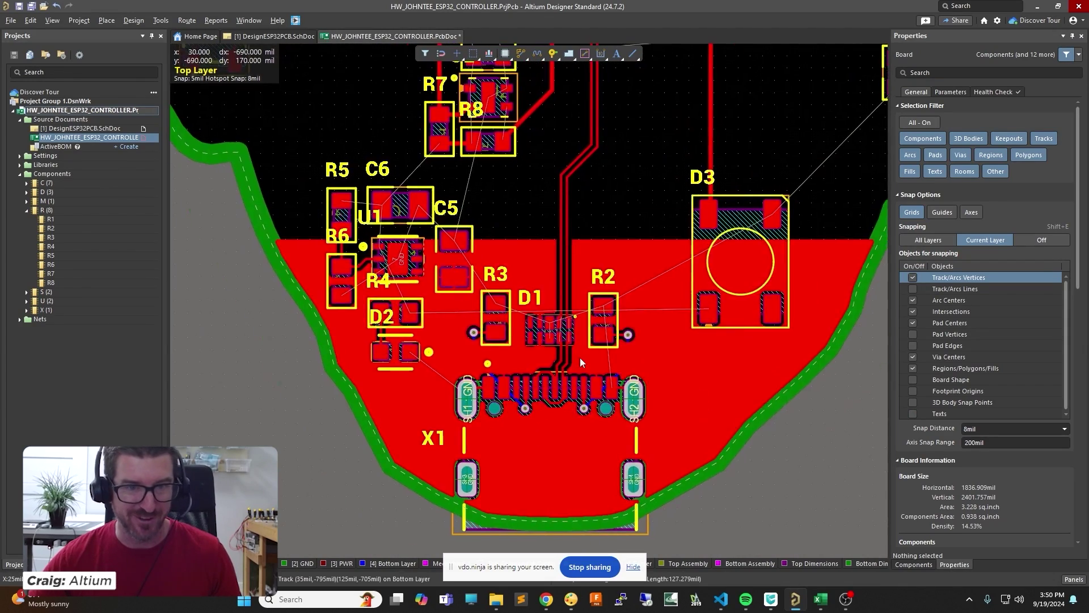
key(3)
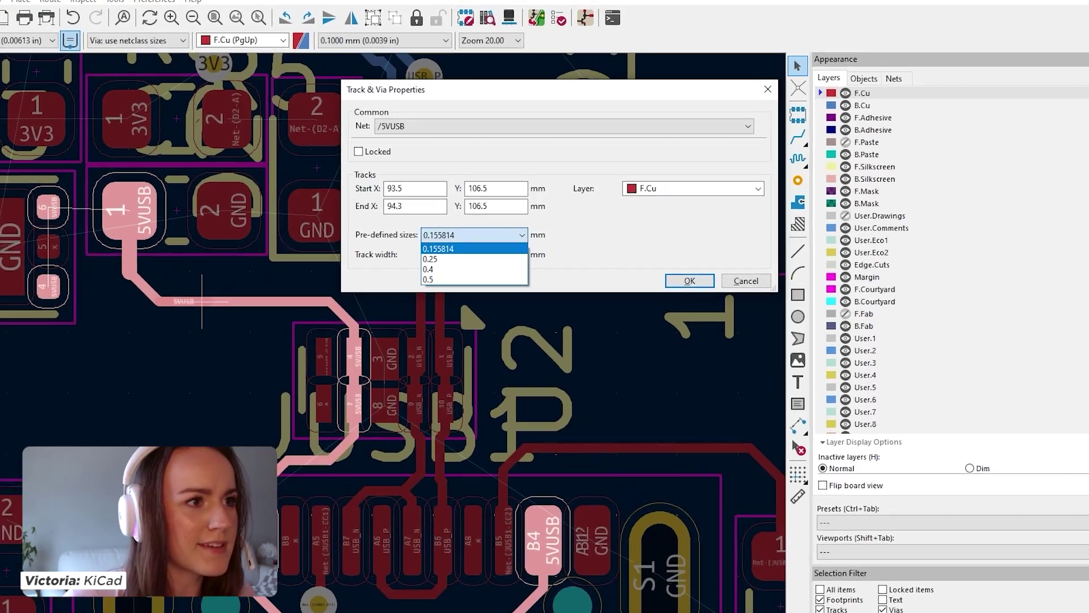
Step: Apply the pre-defined width to the /5VUSB track from pad 1
key(Return)
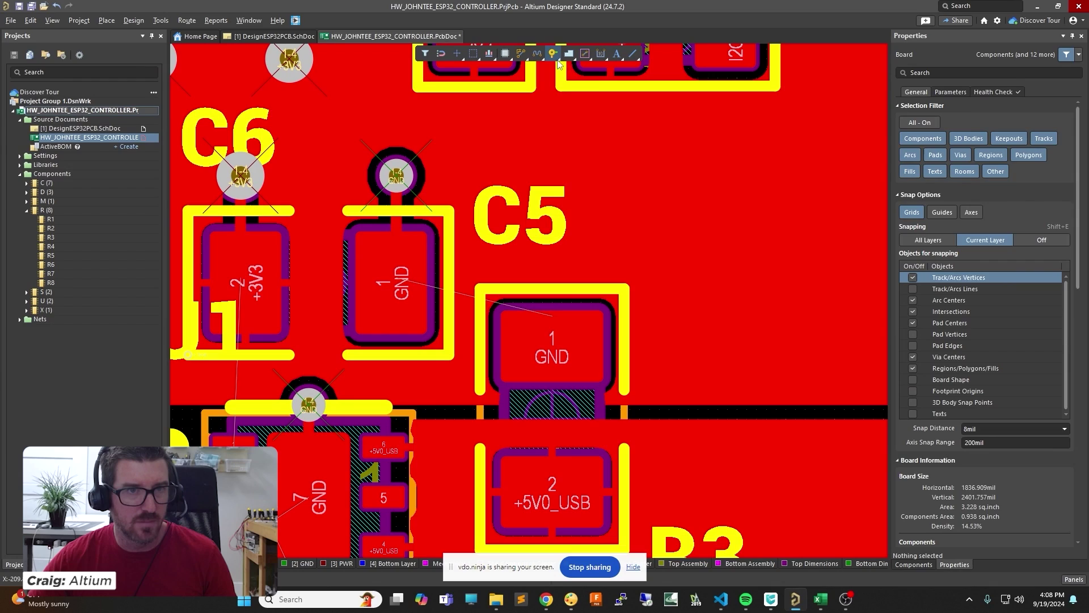
Step: Assign the via beside C5 to the GND net and start routing from it
click(559, 218)
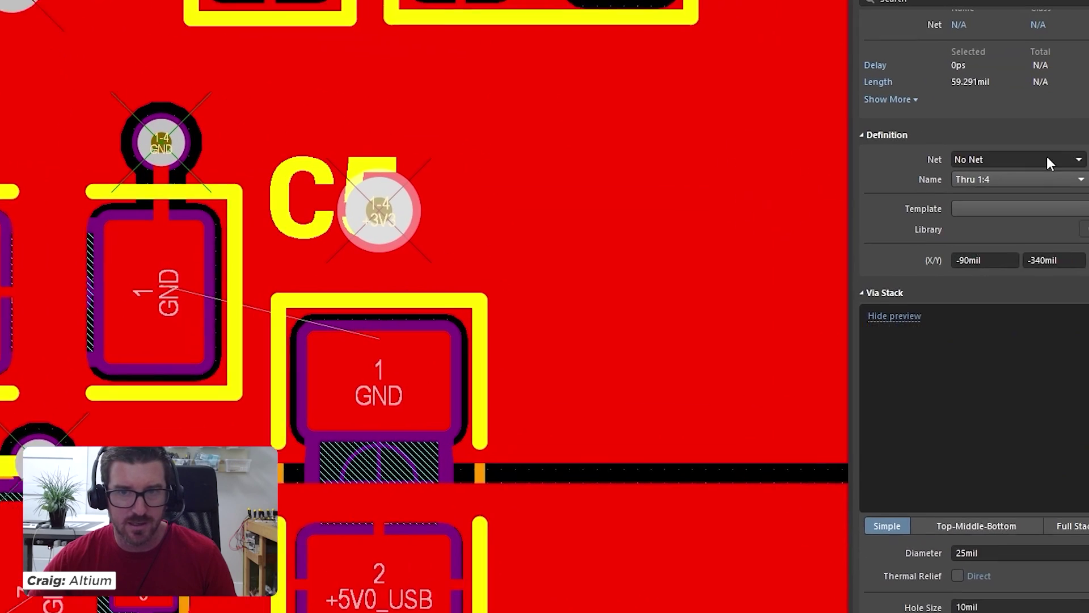
click(1046, 158)
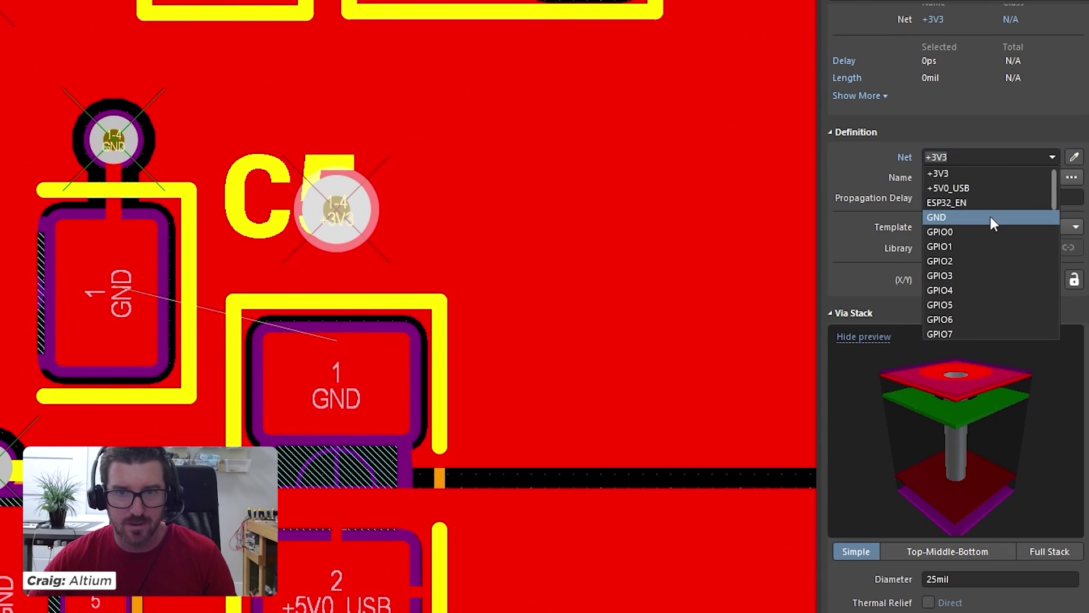
click(1013, 217)
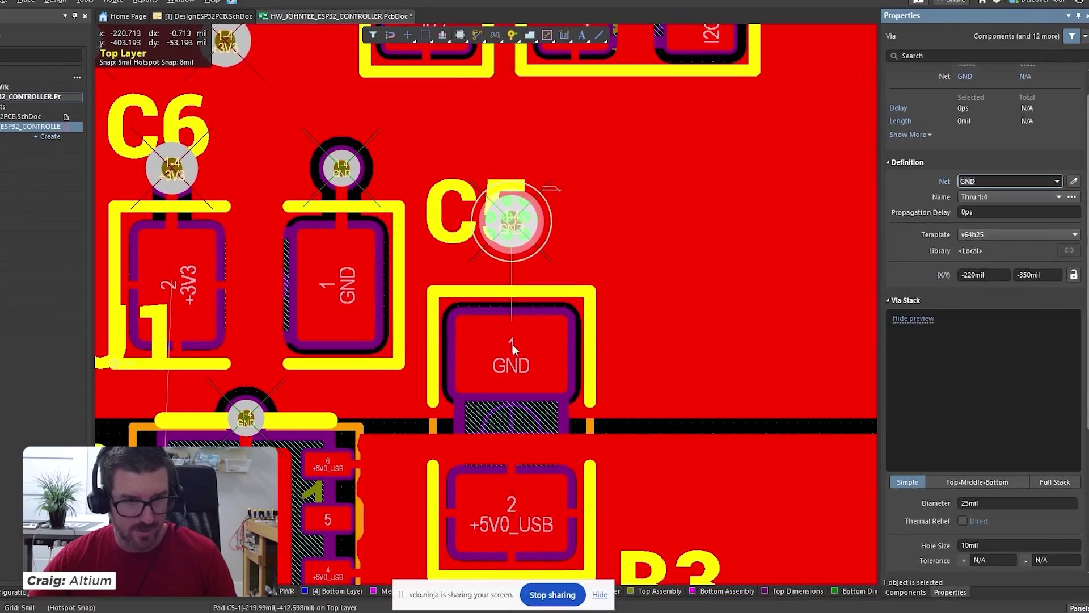
key(ctrl+w)
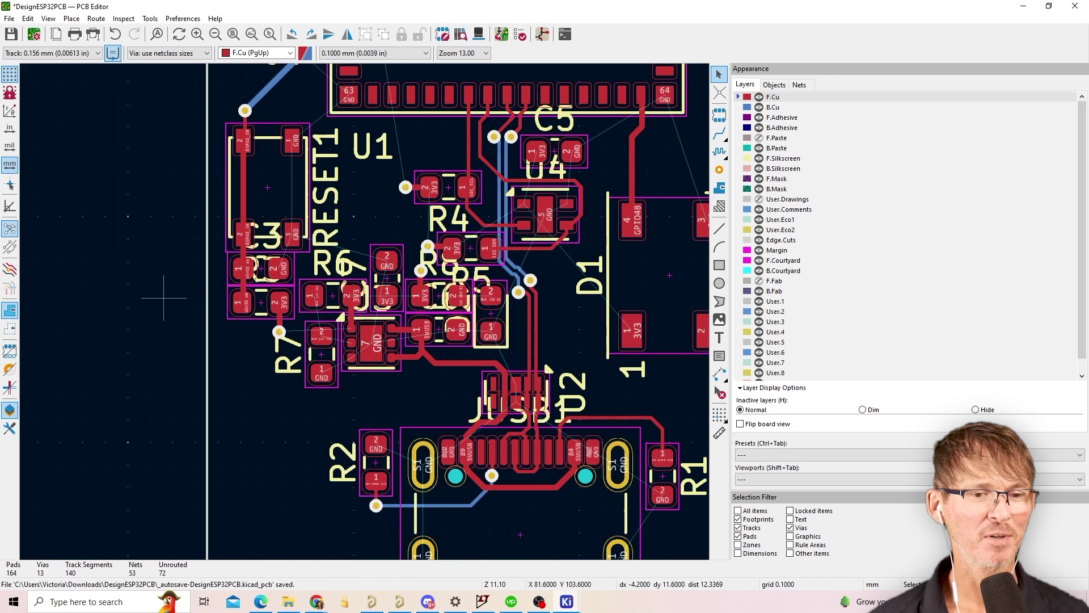
scroll(386, 338, up, 3)
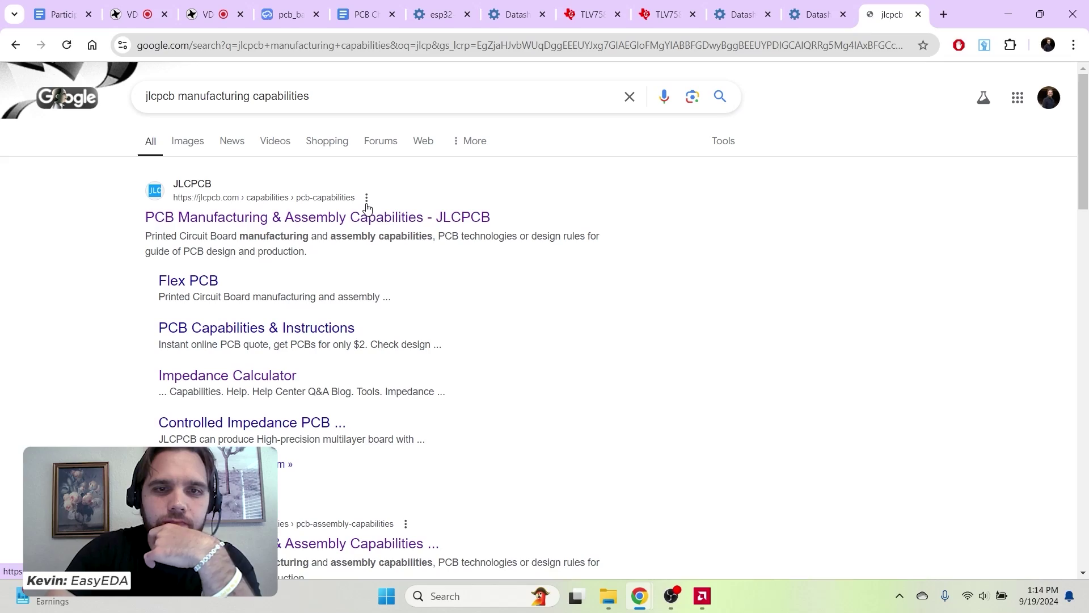
Step: Scroll JLCPCB's capabilities page down to the rigid PCB Specifications list
scroll(430, 229, down, 8)
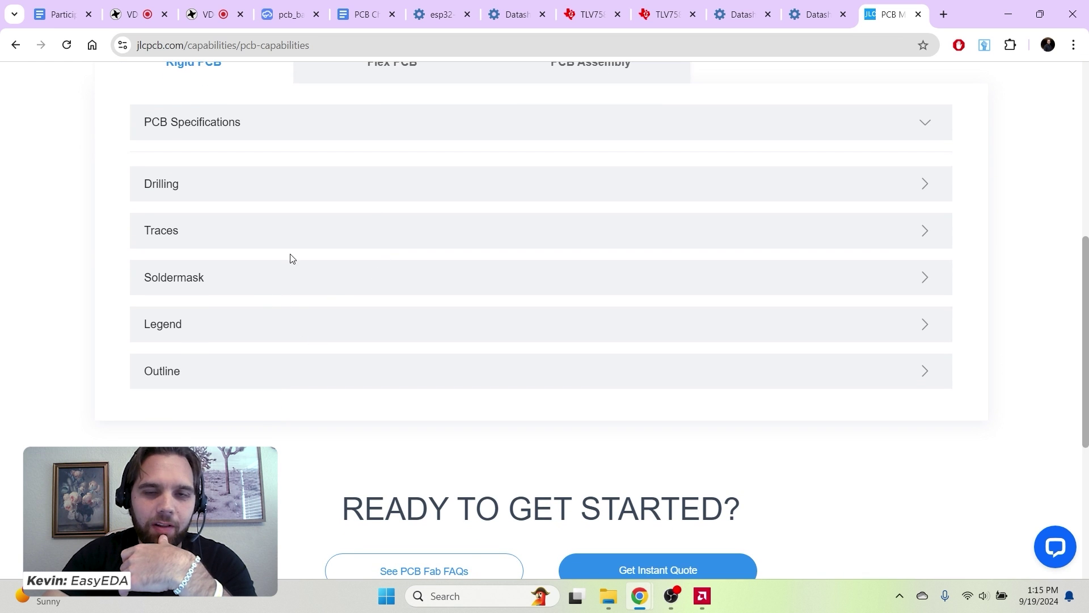
scroll(316, 260, down, 3)
scroll(227, 256, up, 3)
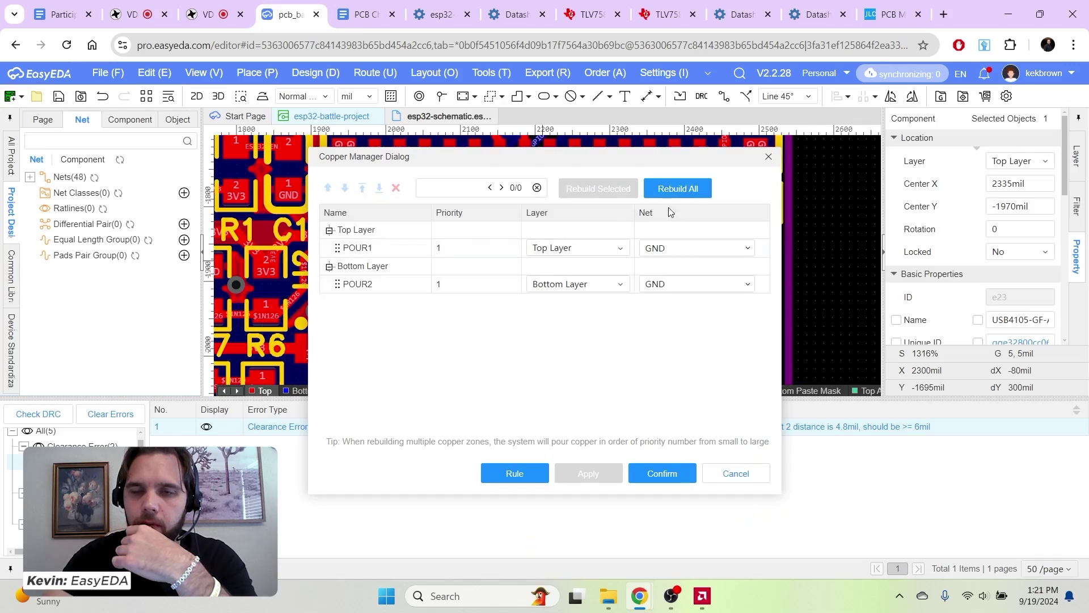
Step: Rebuild every GND copper pour on the top and bottom layers from the Copper Manager, and confirm
click(677, 191)
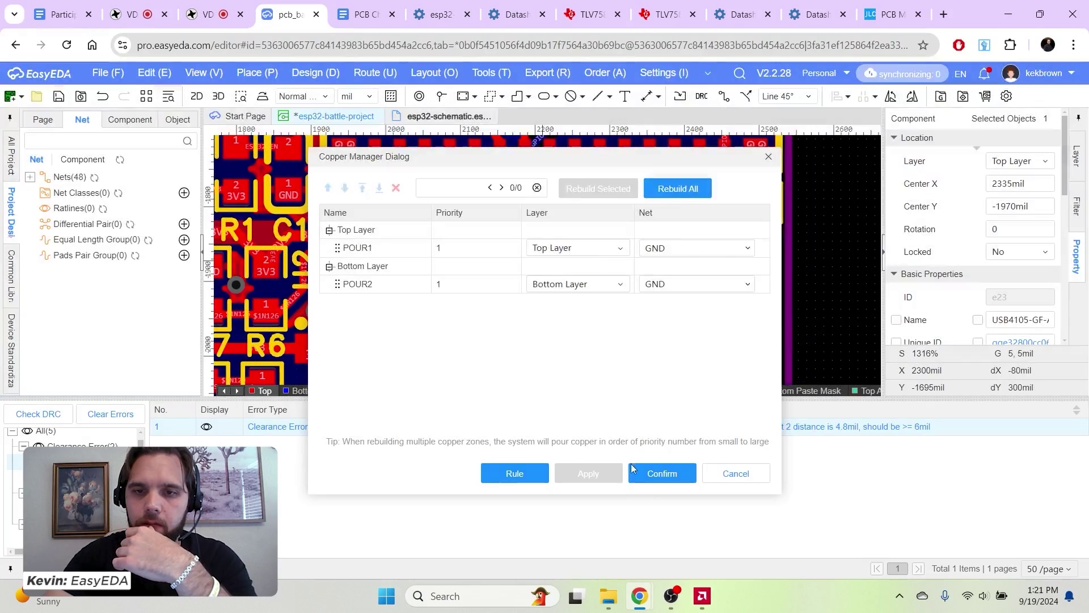
click(657, 476)
scroll(604, 209, down, 10)
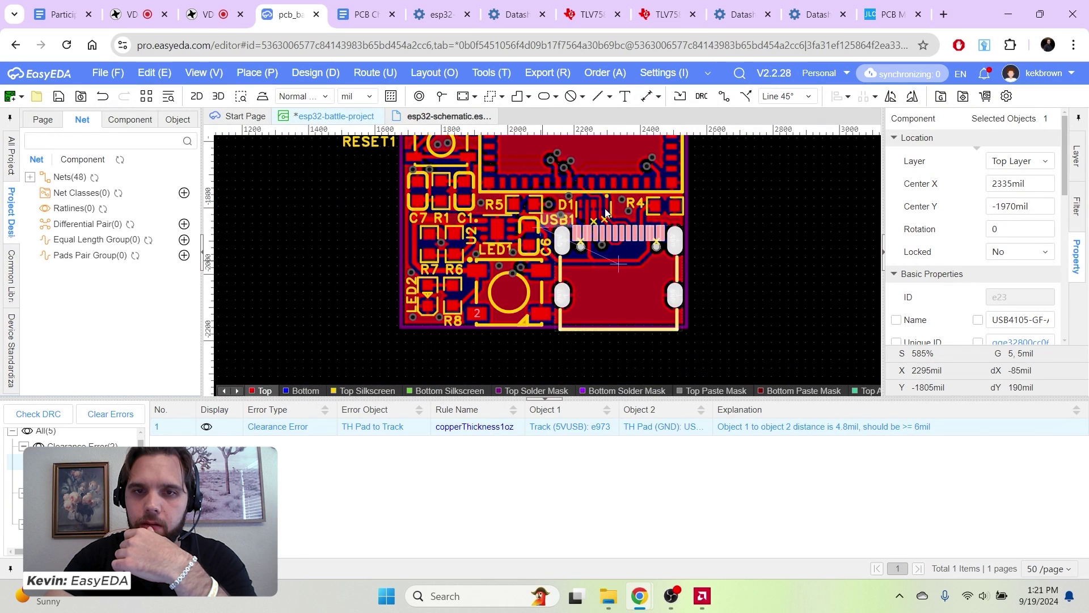
scroll(520, 217, up, 8)
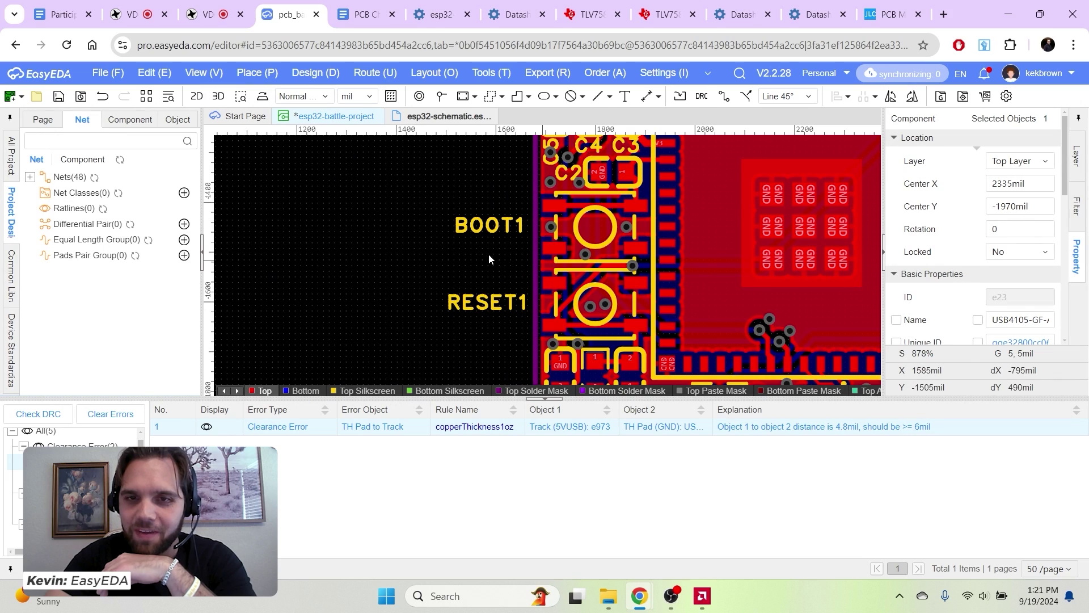
scroll(488, 250, down, 2)
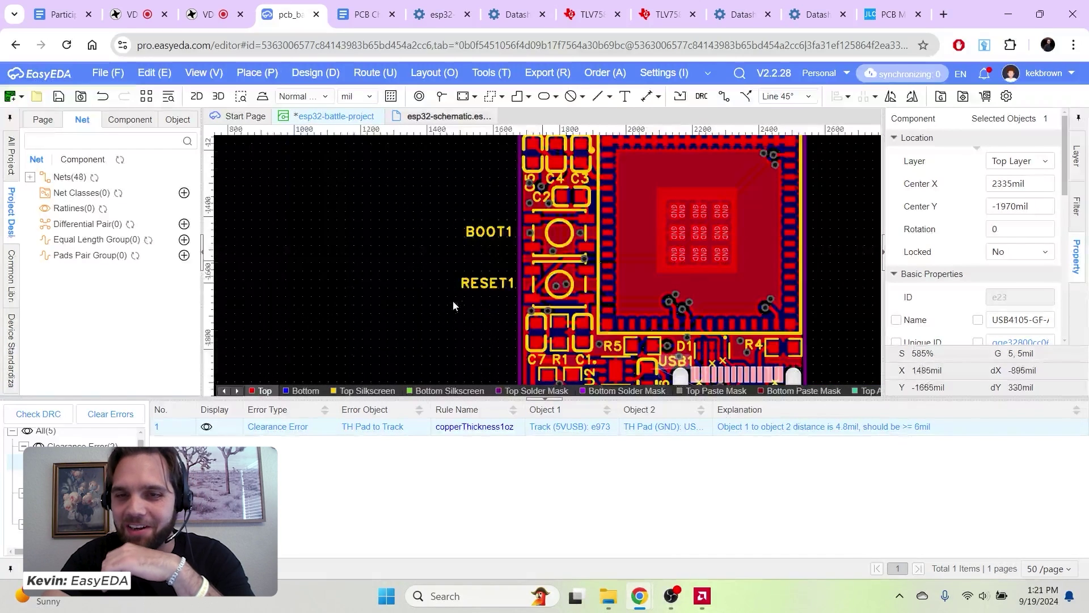
scroll(452, 300, down, 3)
scroll(611, 325, up, 4)
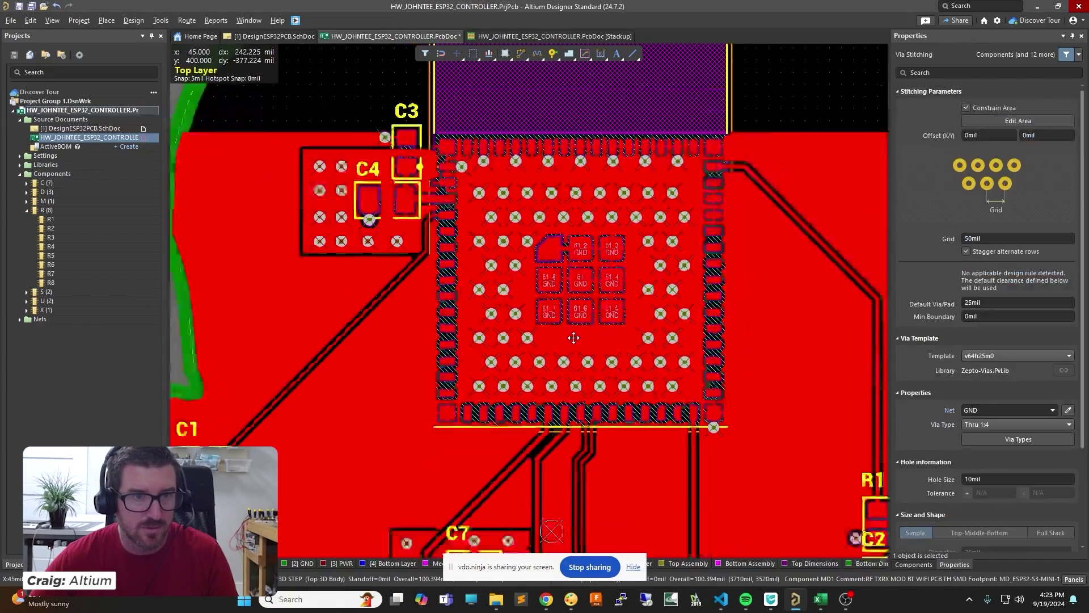
Step: Move the polygon region over the top of the head board onto a new layer so it shows purple
ctrl+scroll(582, 327, down, 3)
ctrl+scroll(582, 327, up, 4)
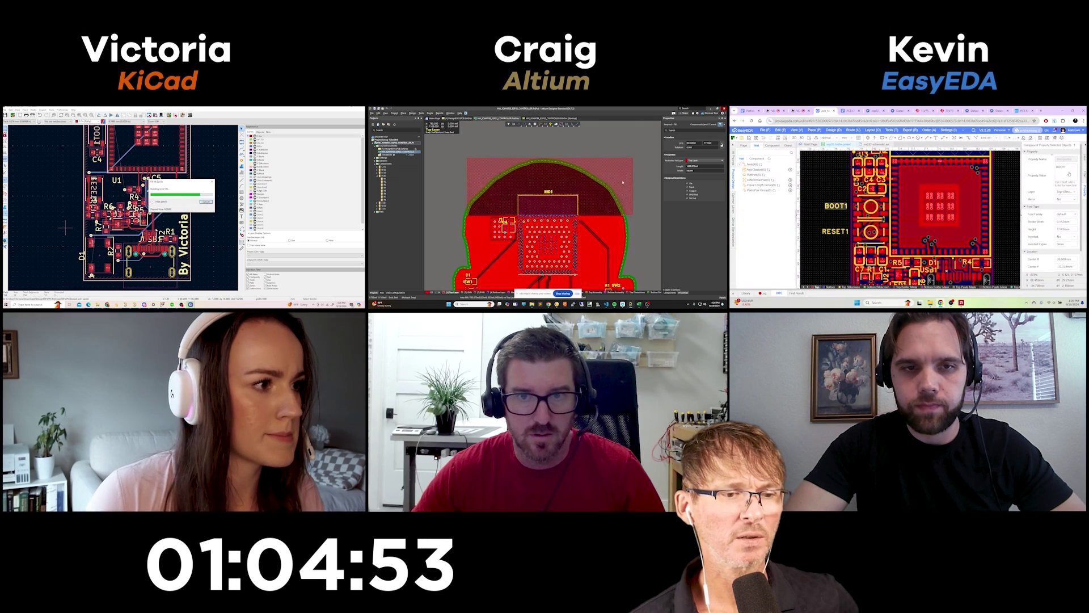
click(623, 182)
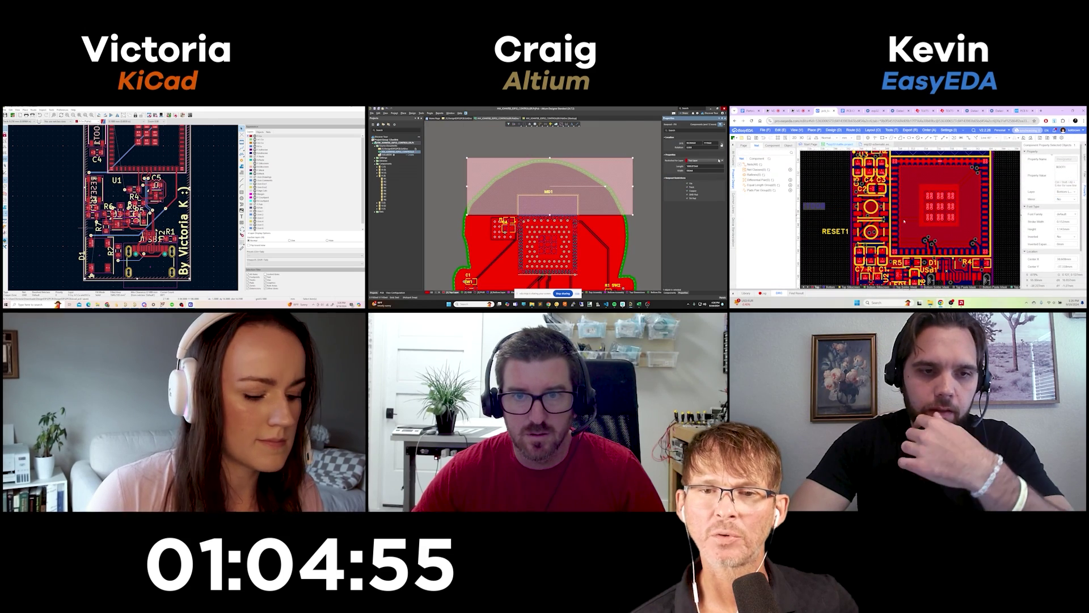
click(706, 161)
click(706, 167)
scroll(815, 209, down, 2)
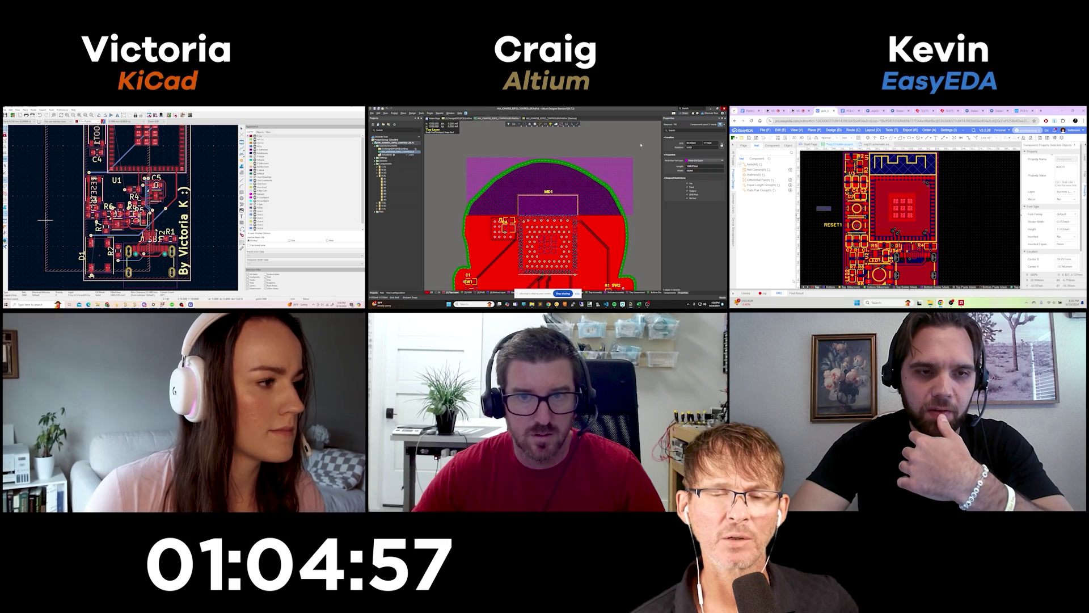
click(642, 147)
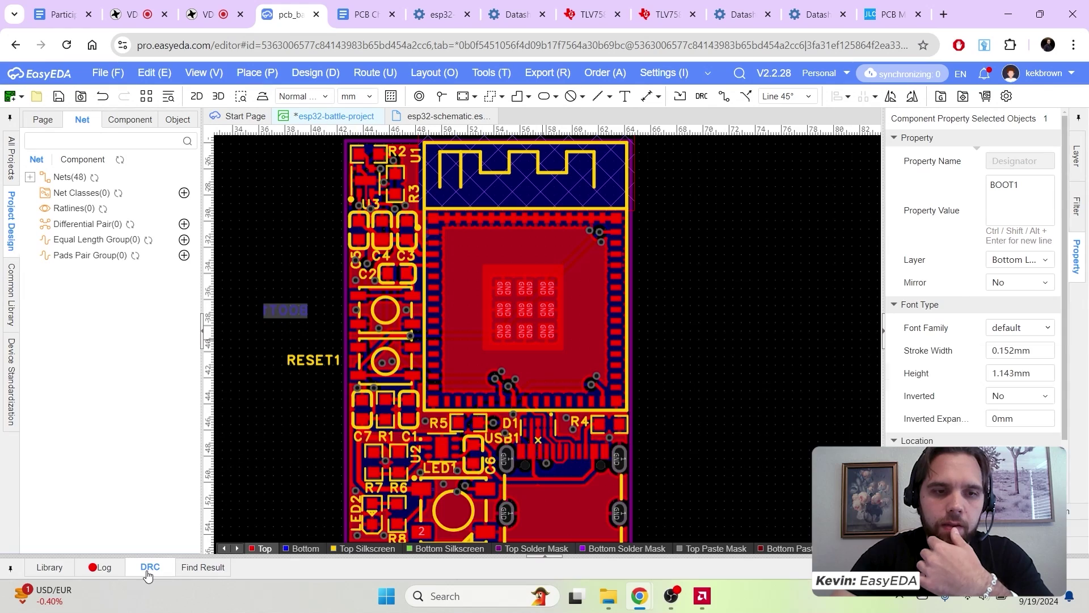
Step: Rerun the design rule check and zoom to the GND via size error near USB1
click(149, 567)
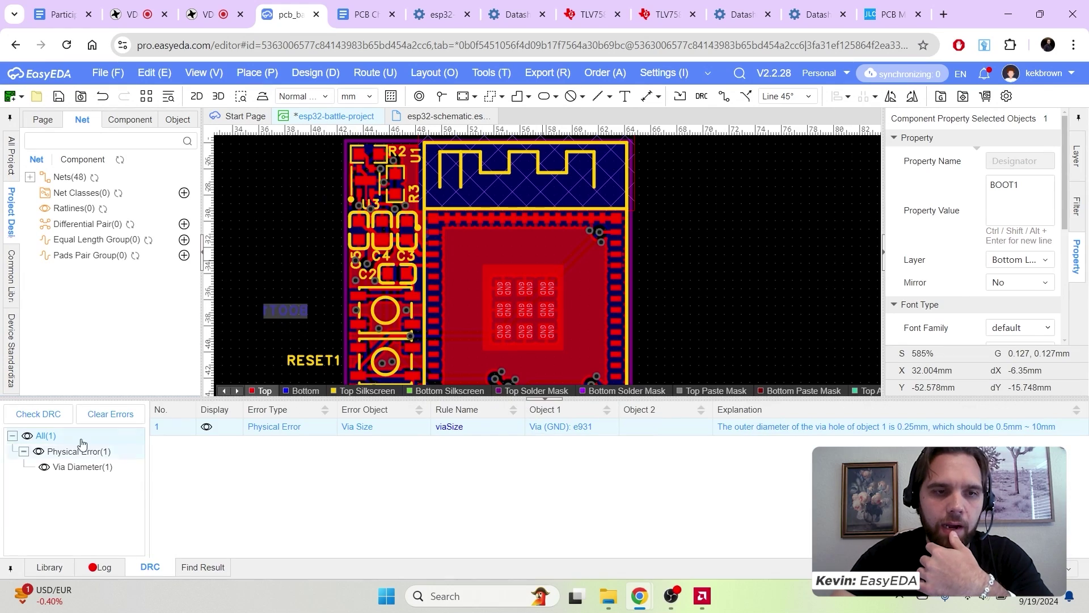
click(52, 422)
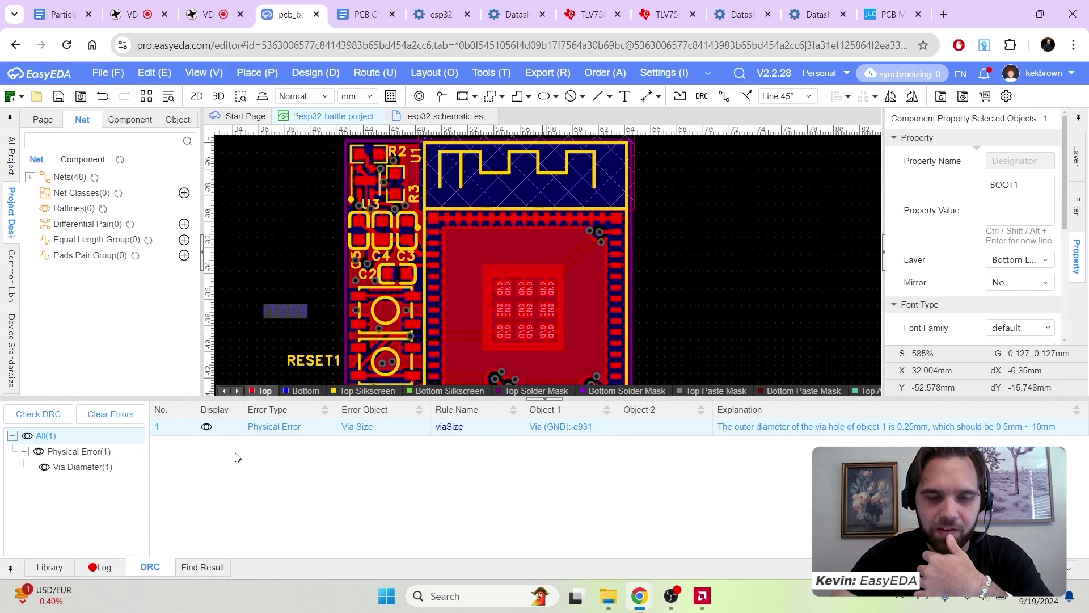
click(579, 426)
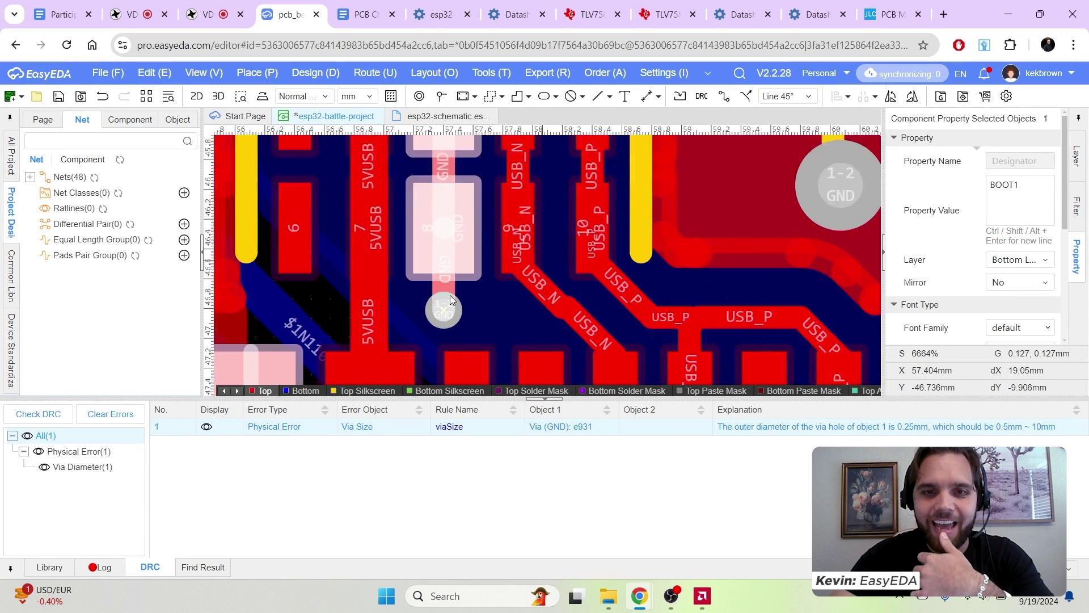
scroll(448, 303, down, 3)
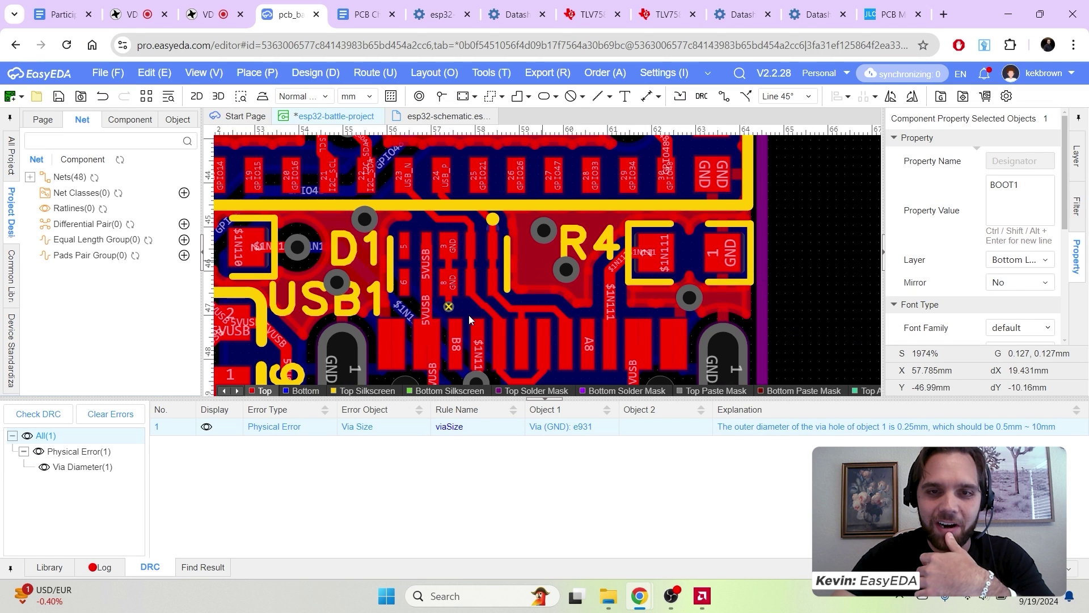
Step: Inspect the undersized 0.25mm GND via's properties, then deselect it
click(450, 306)
scroll(451, 307, up, 2)
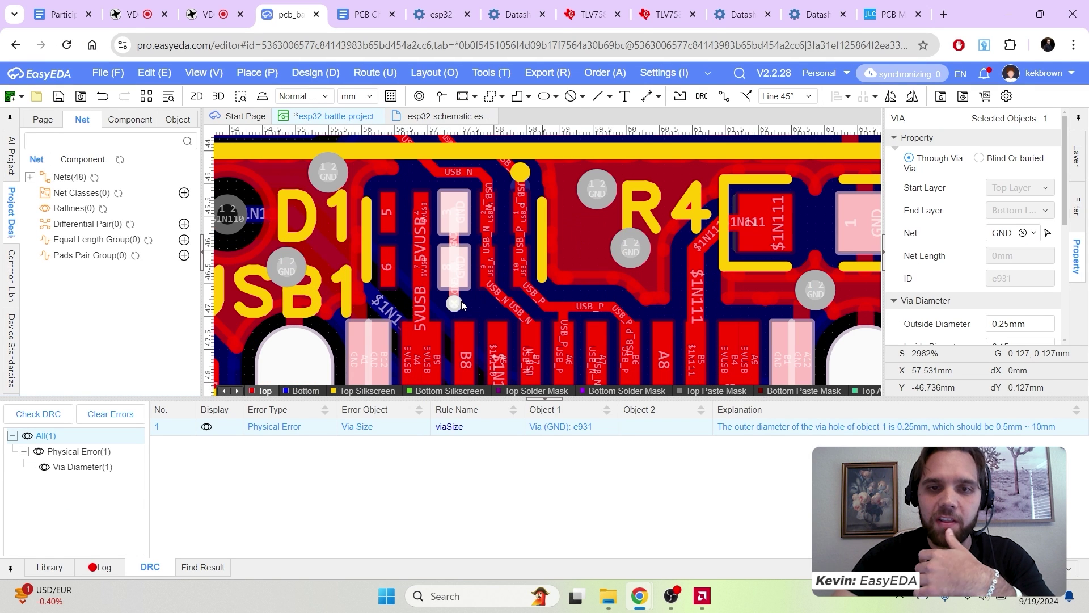
scroll(490, 277, down, 4)
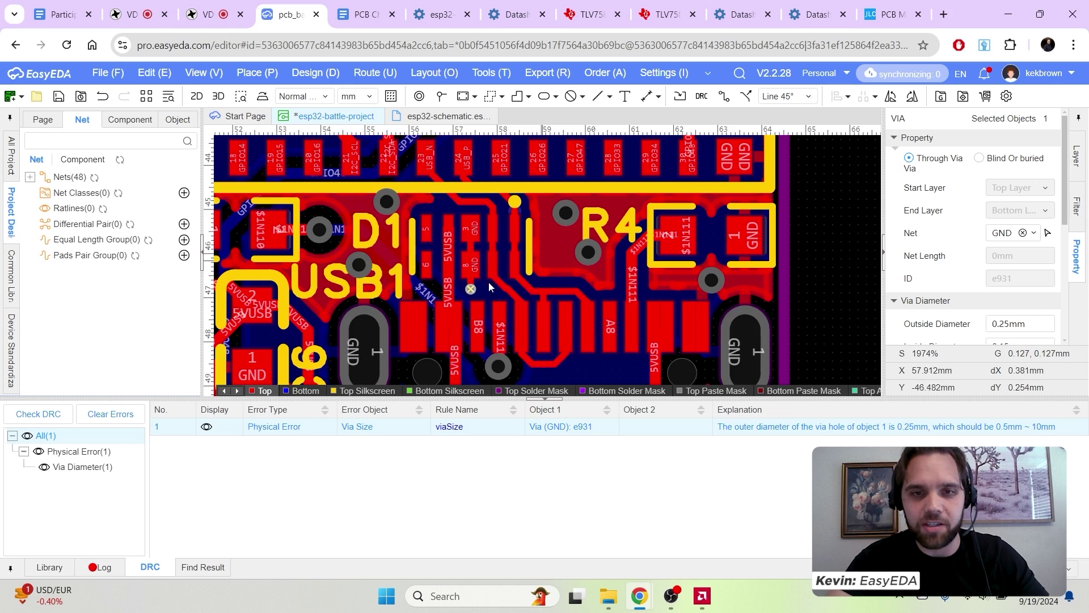
click(754, 306)
scroll(500, 192, up, 2)
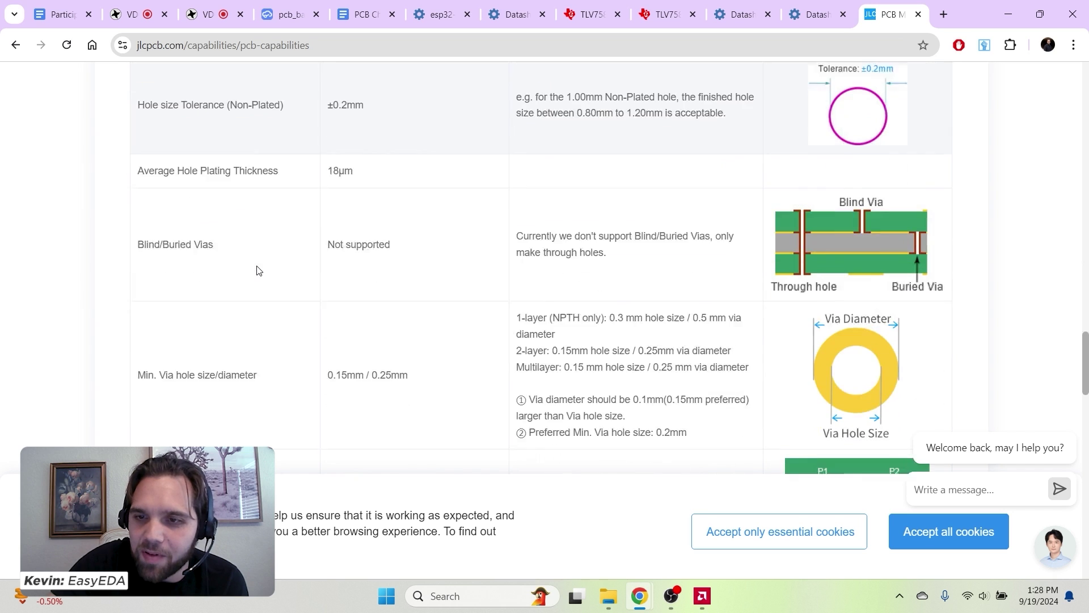
scroll(278, 264, down, 2)
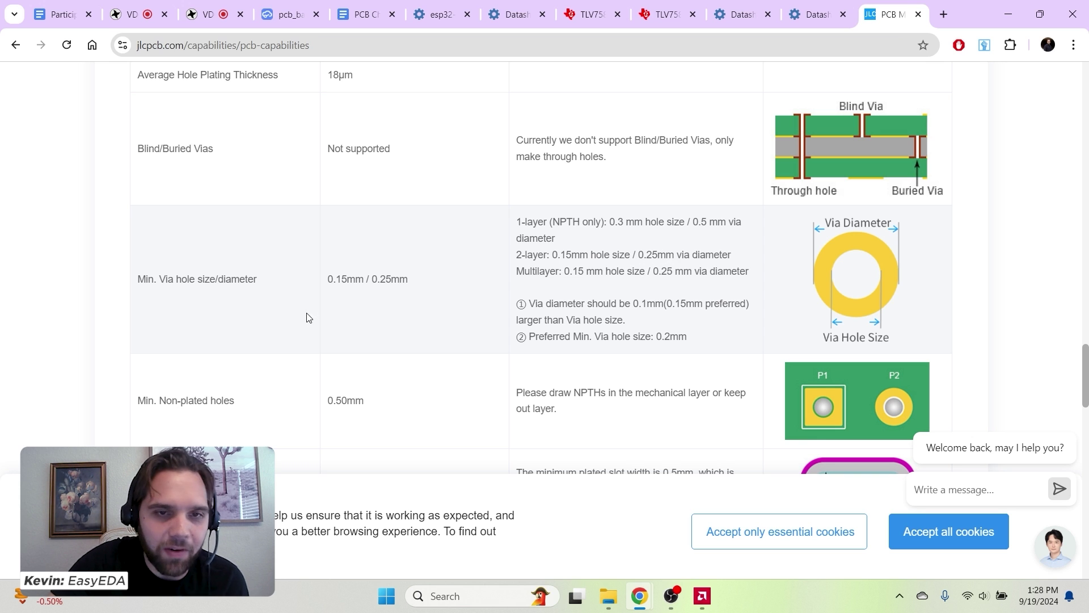
scroll(501, 278, down, 1)
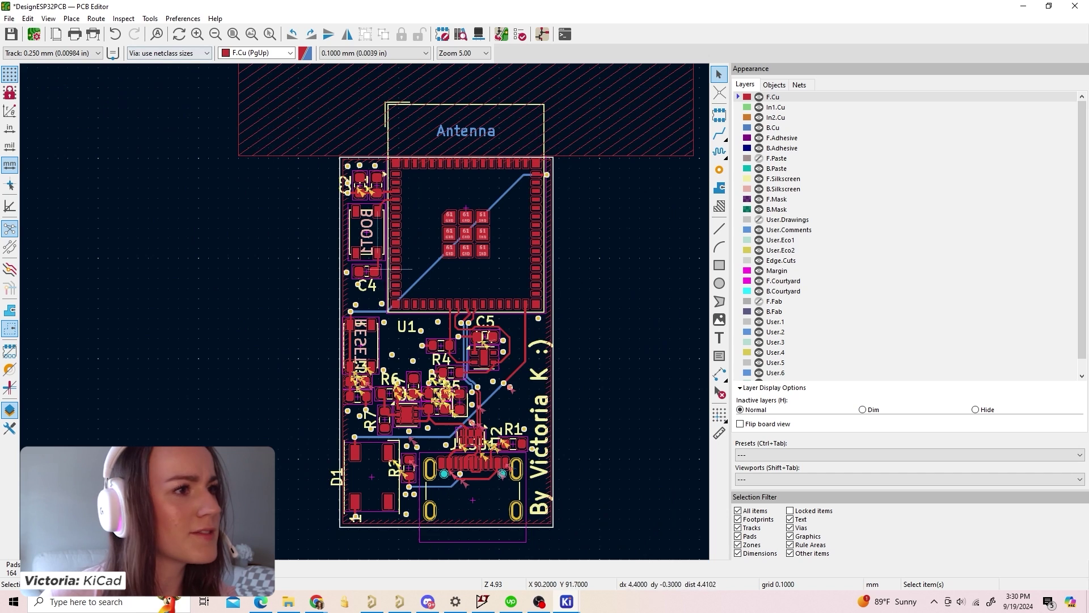
Step: Refill all copper zones on the four-layer KiCad board
scroll(390, 270, up, 3)
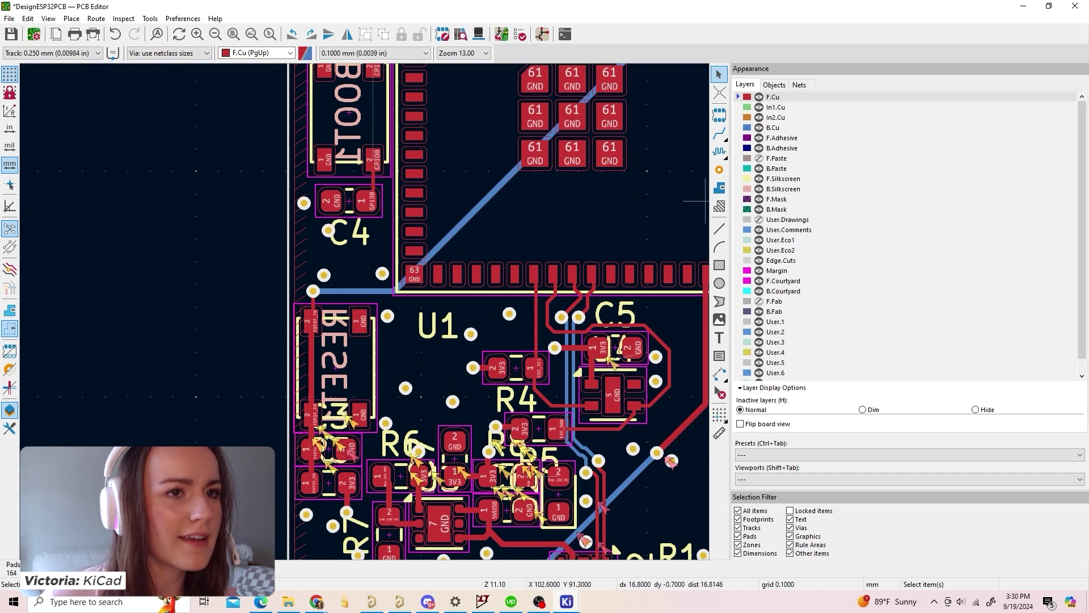
scroll(390, 408, down, 3)
key(b)
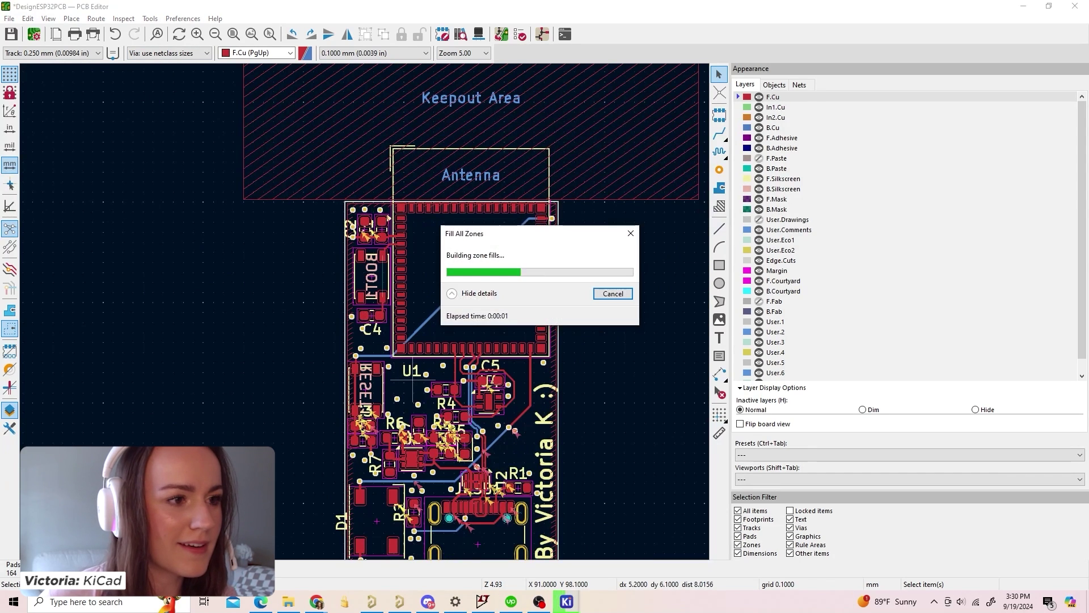
scroll(359, 313, down, 1)
scroll(363, 372, up, 4)
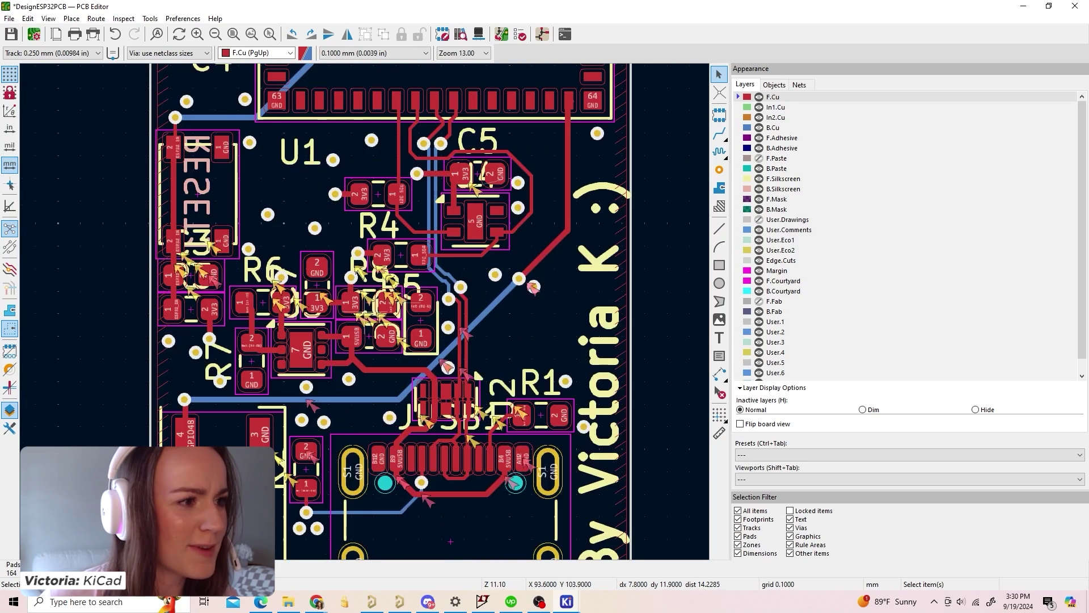
scroll(346, 316, down, 2)
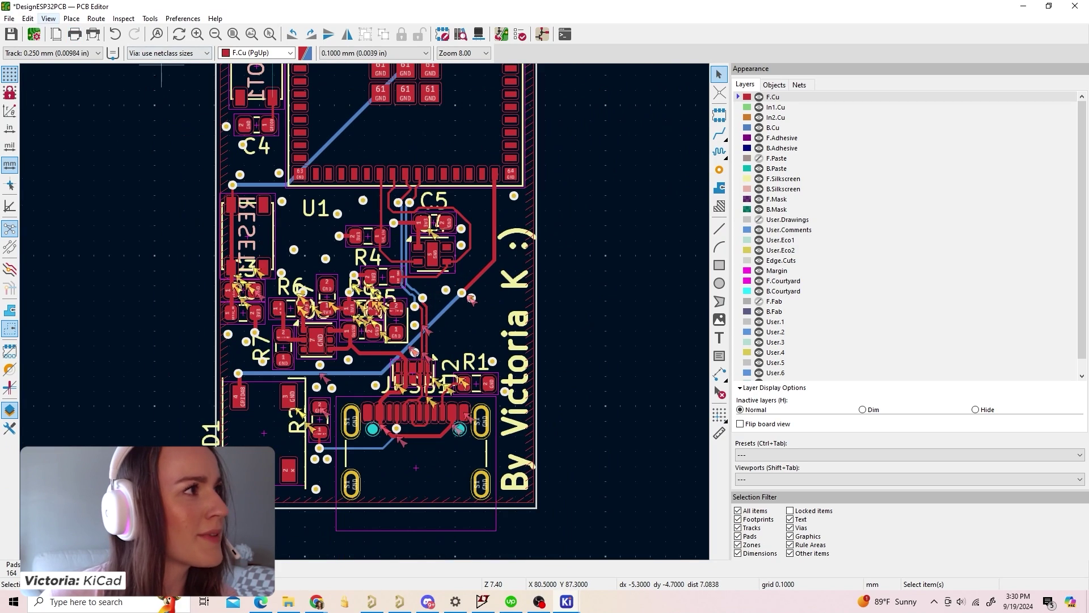
Step: Show the board in the 3D Viewer and orbit it to a tilted view and back
click(48, 18)
click(74, 51)
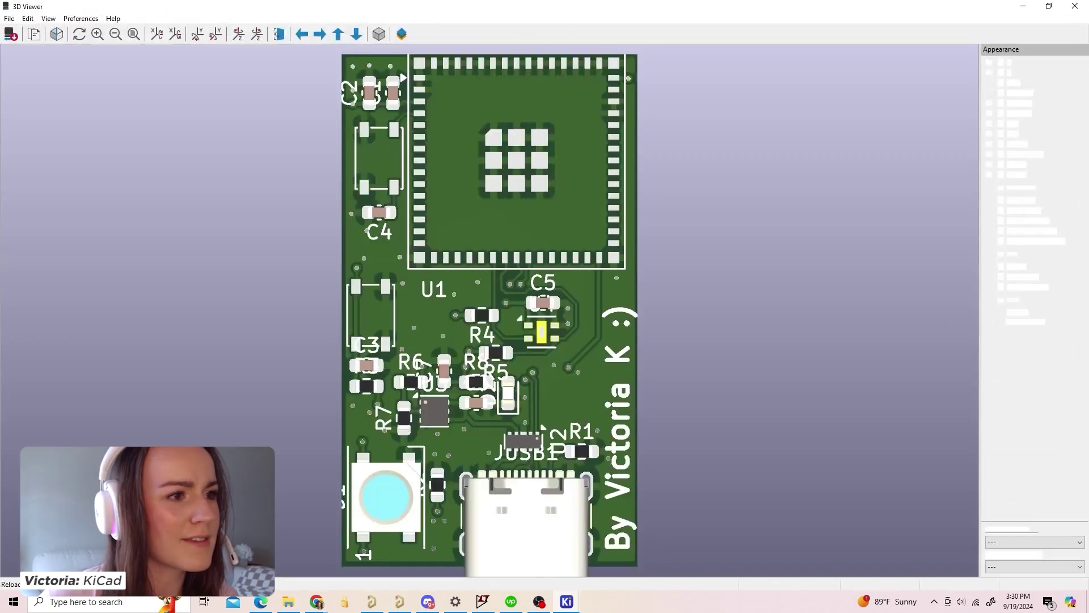
mouse_move(487, 284)
mouse_down()
mouse_move(533, 329)
mouse_move(499, 295)
mouse_up()
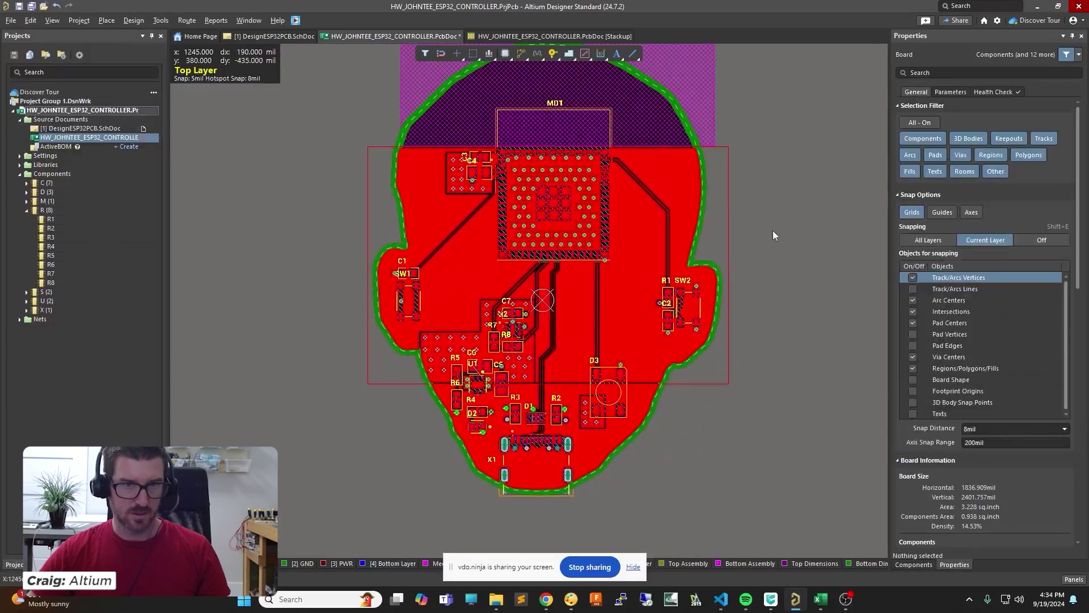
Step: Import the face picture with inverted levels onto the bottom overlay
ctrl+scroll(514, 288, down, 1)
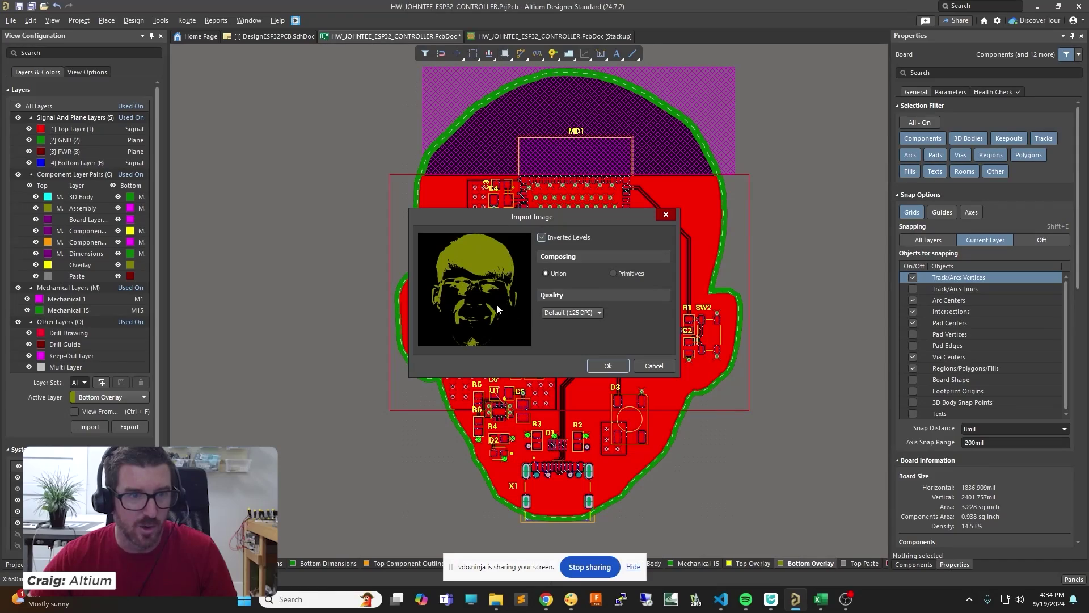
click(594, 365)
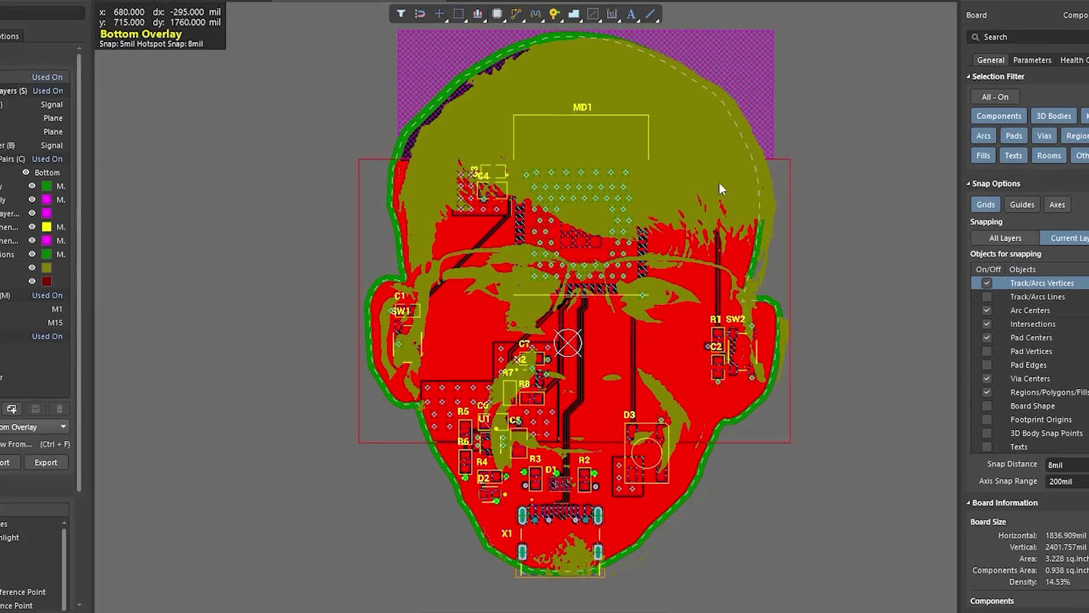
right_drag(735, 151, 725, 183)
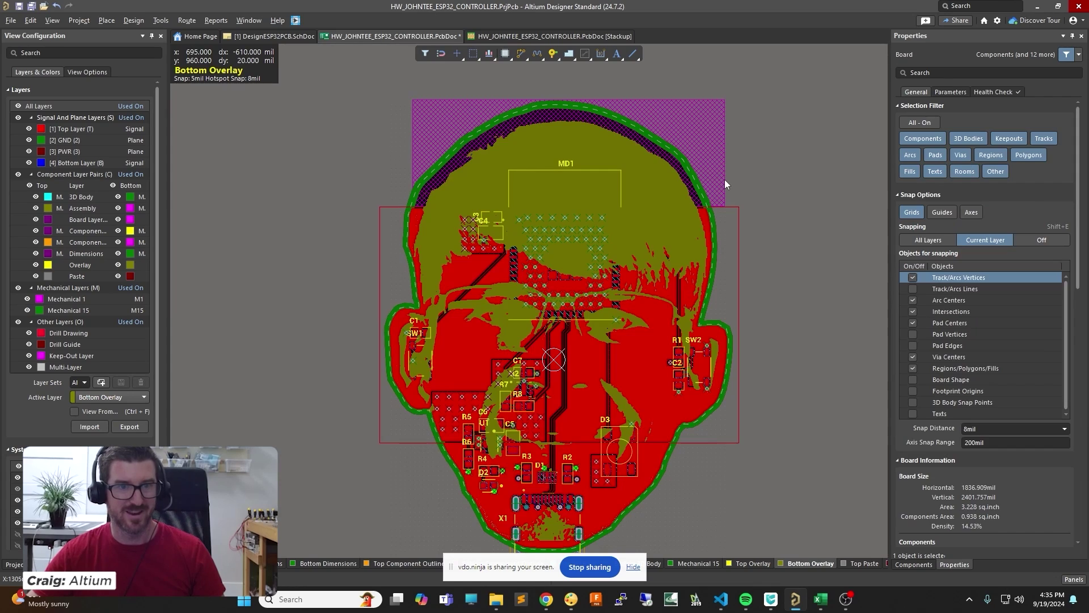
Step: Check the face in a flipped 3D view, return to 2D, and launch the Design Rule Checker
key(3)
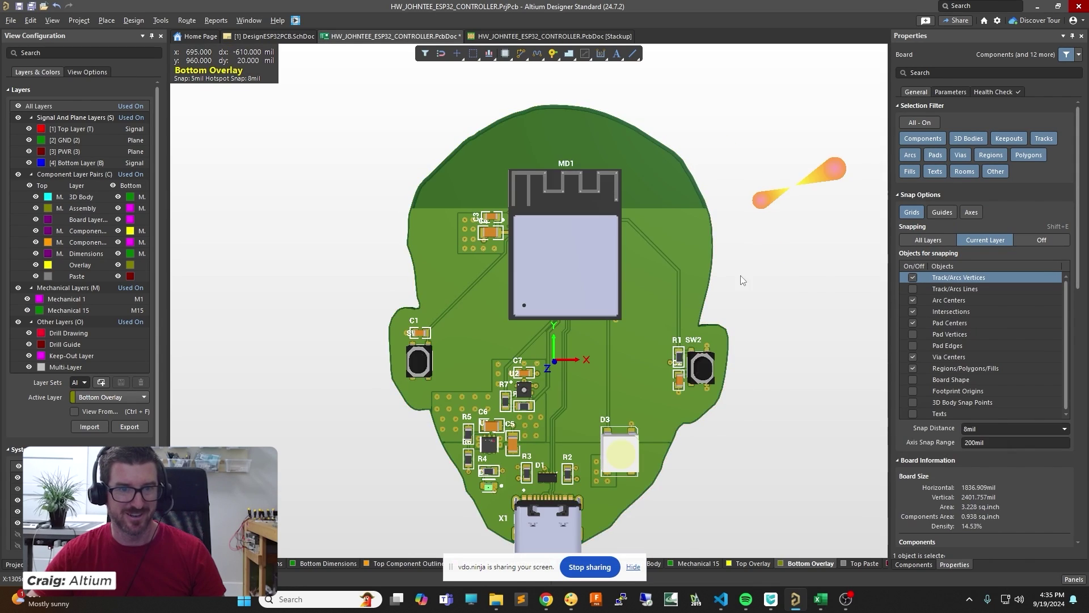
key(ctrl+f)
key(2)
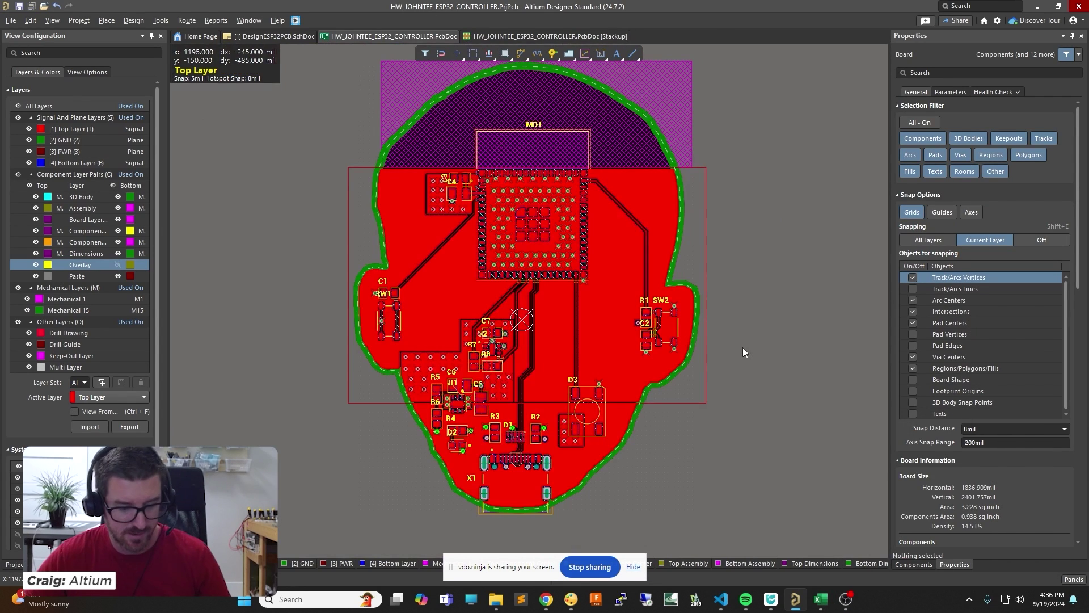
key(t)
key(d)
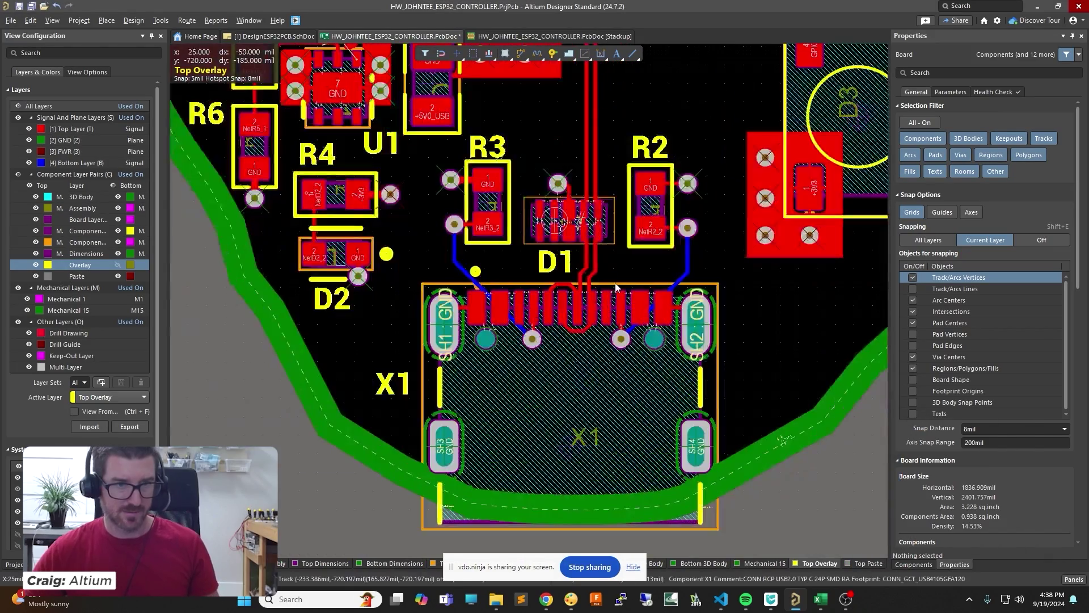
Step: Drag the C2 and R1 designators beside their footprints near SW2, clear of neighbouring parts
ctrl+scroll(616, 288, up, 3)
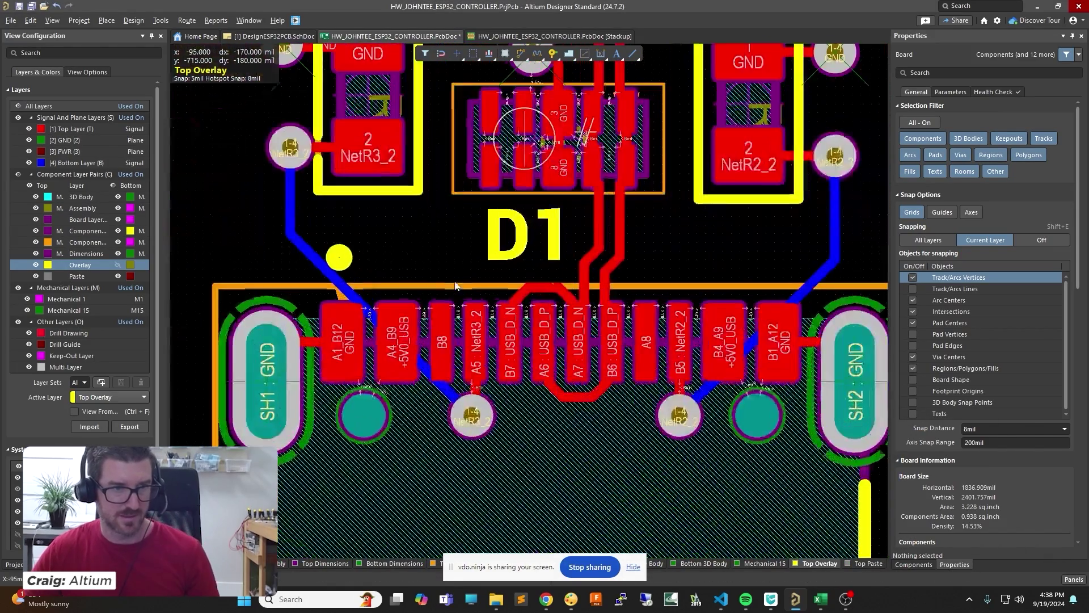
ctrl+scroll(466, 246, down, 5)
right_drag(724, 280, 607, 416)
ctrl+scroll(526, 197, up, 2)
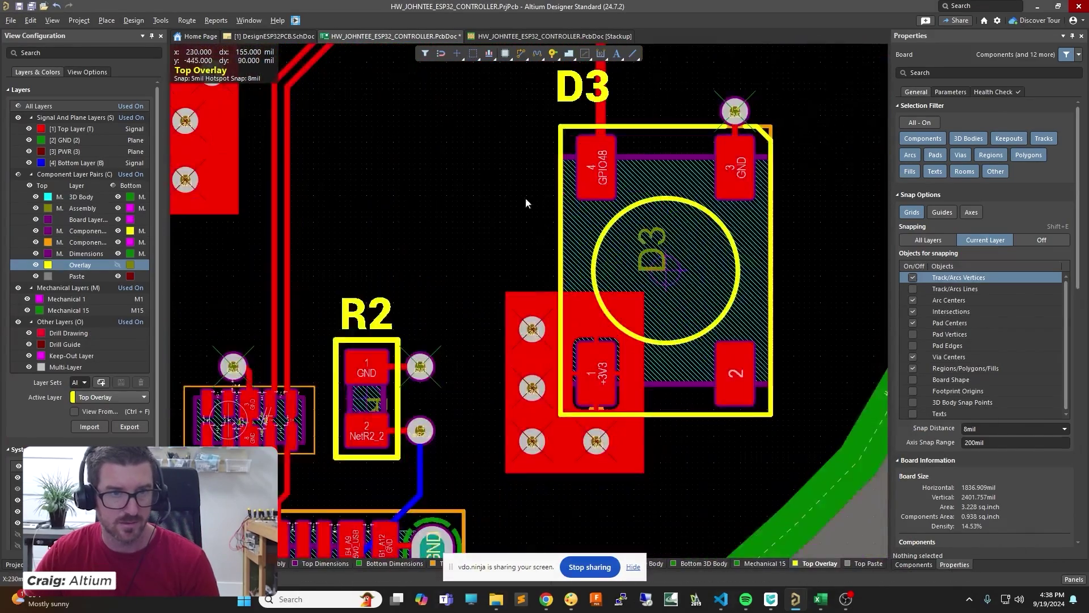
ctrl+scroll(548, 304, down, 2)
ctrl+scroll(548, 304, down, 1)
ctrl+scroll(573, 241, up, 1)
ctrl+scroll(626, 241, up, 2)
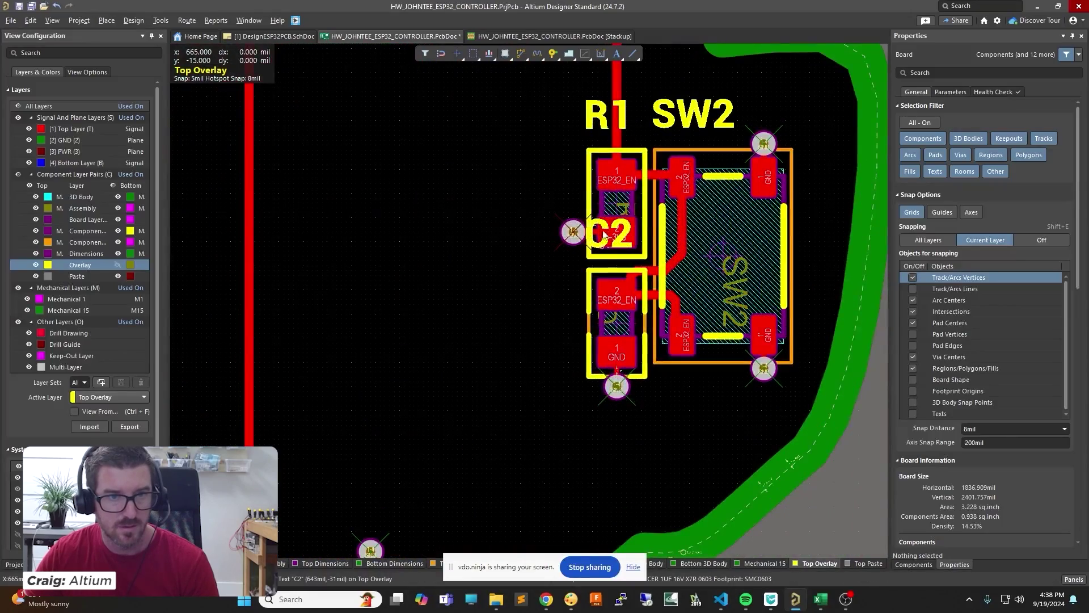
drag(605, 235, 557, 309)
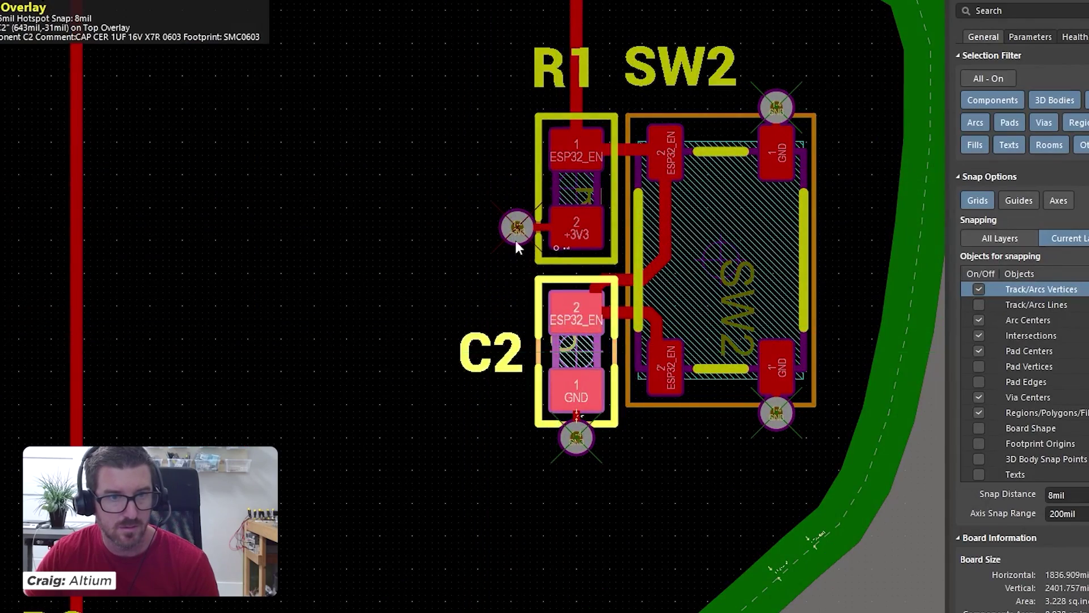
drag(563, 64, 506, 140)
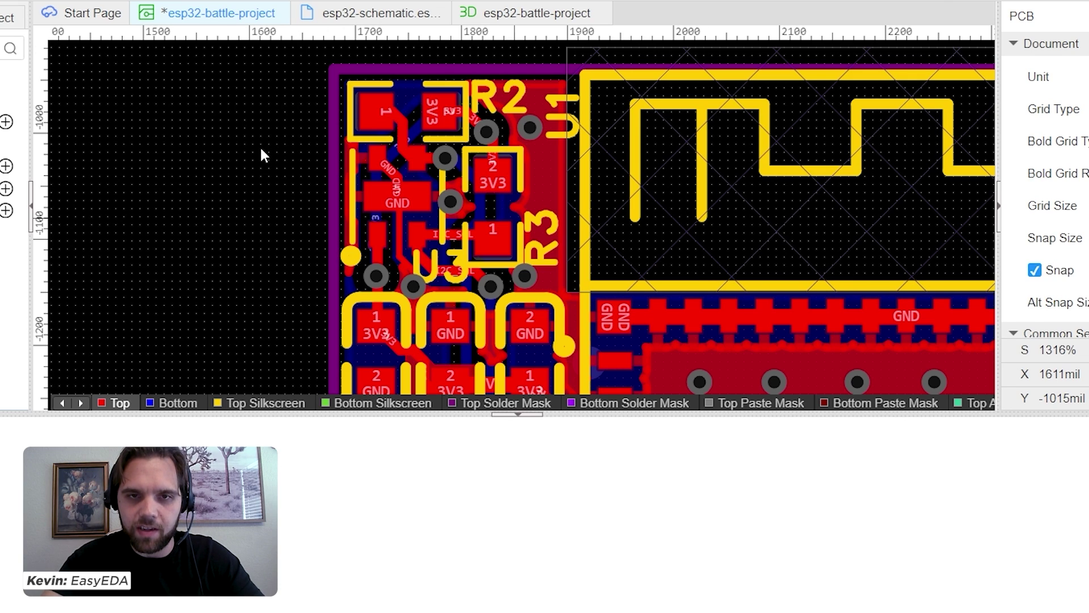
Step: Flip the EasyEDA board to its bottom side with the Bottom copper layer active
key(b)
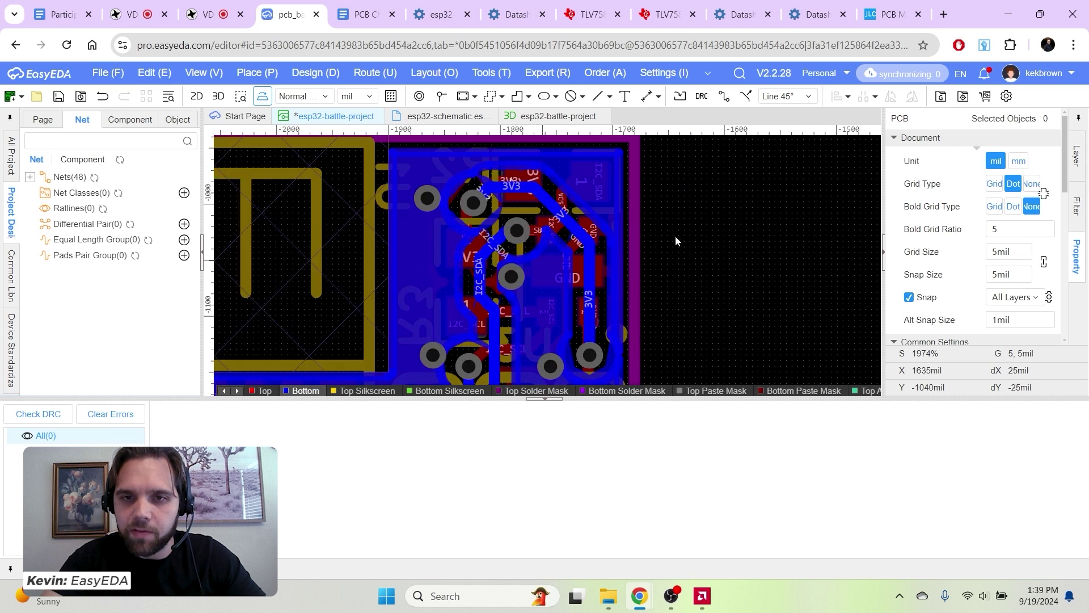
scroll(625, 219, up, 2)
scroll(719, 187, down, 2)
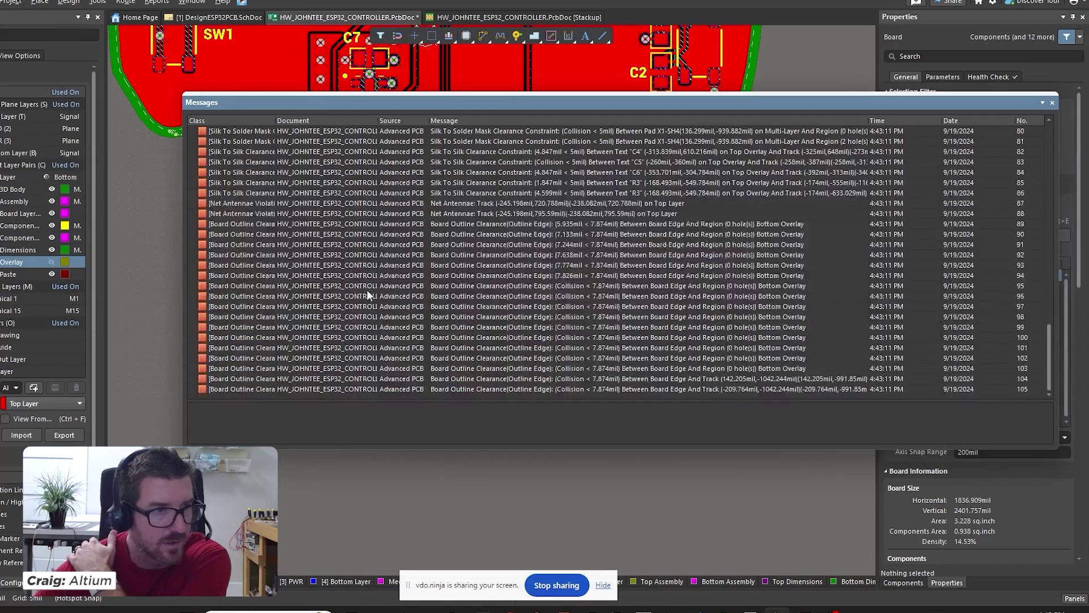
Step: Zoom from the DRC messages to the Silk To Solder Mask violation at the SH4 GND pad
scroll(368, 295, up, 4)
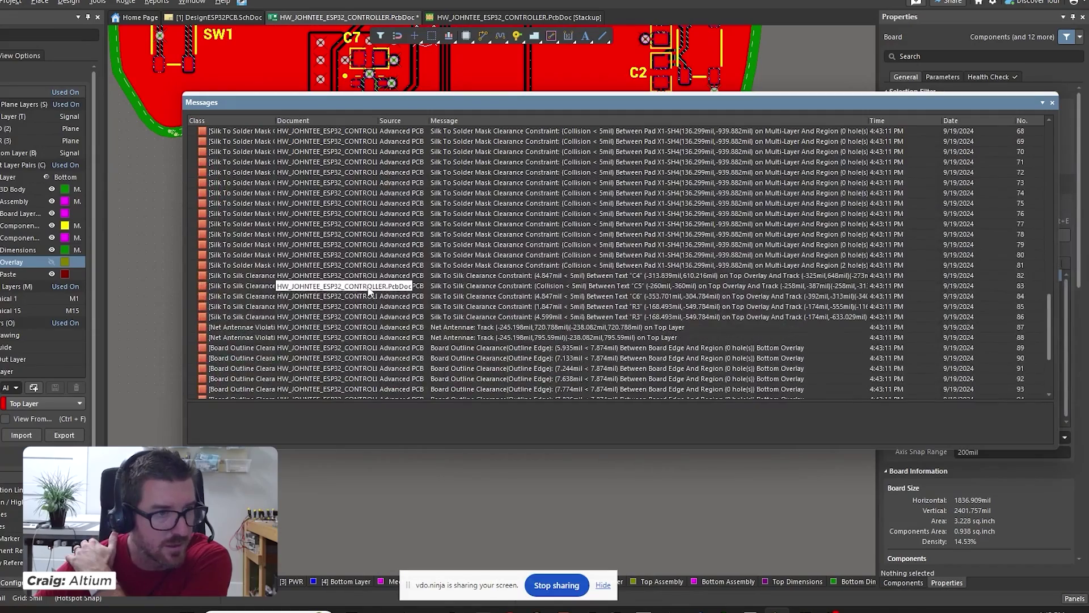
scroll(344, 305, up, 14)
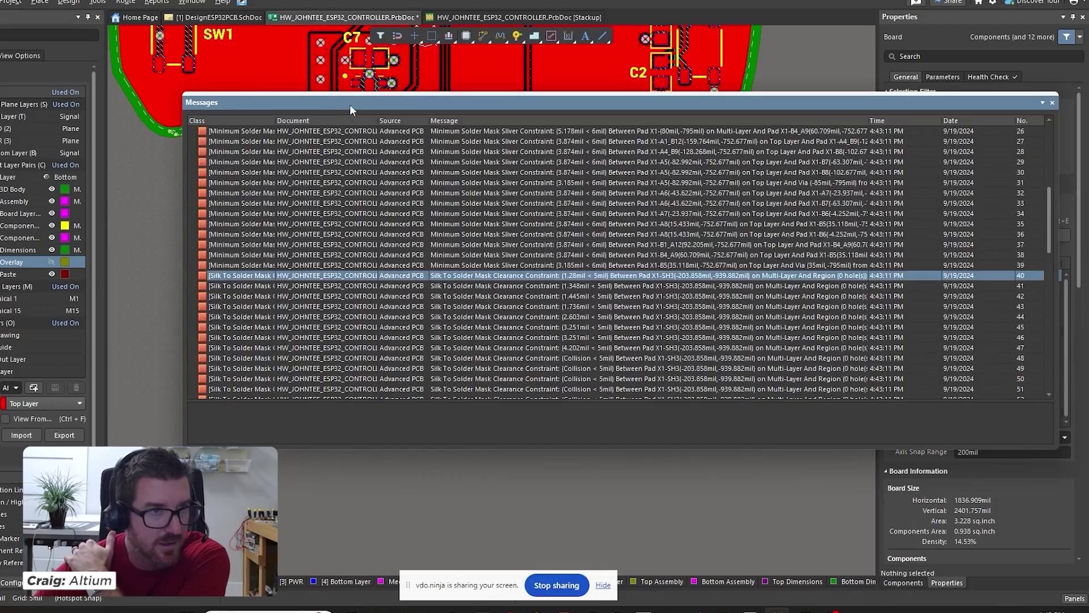
drag(349, 104, 575, 210)
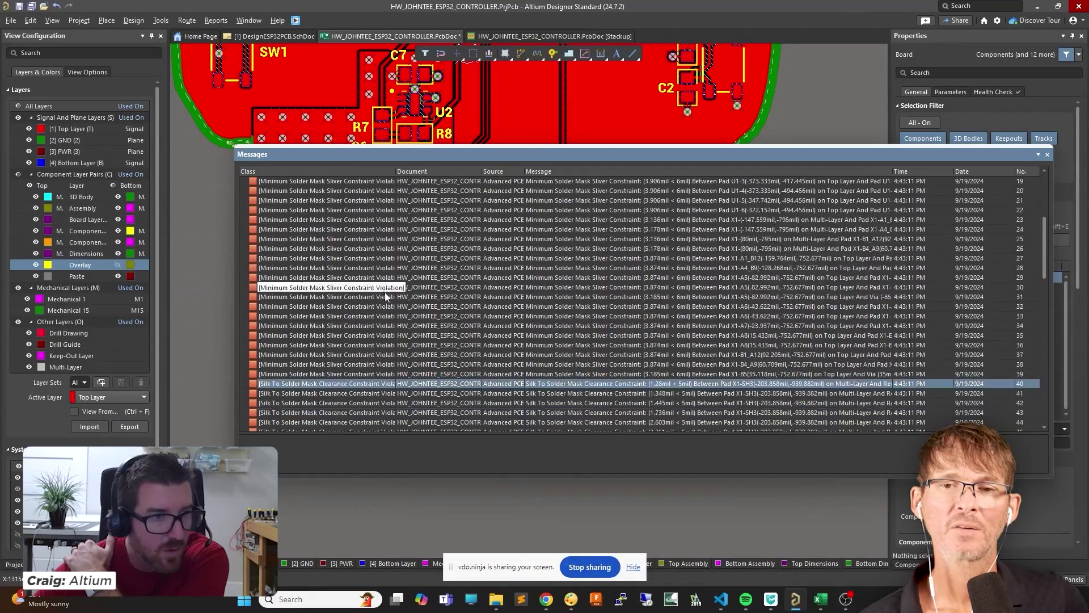
scroll(381, 305, down, 9)
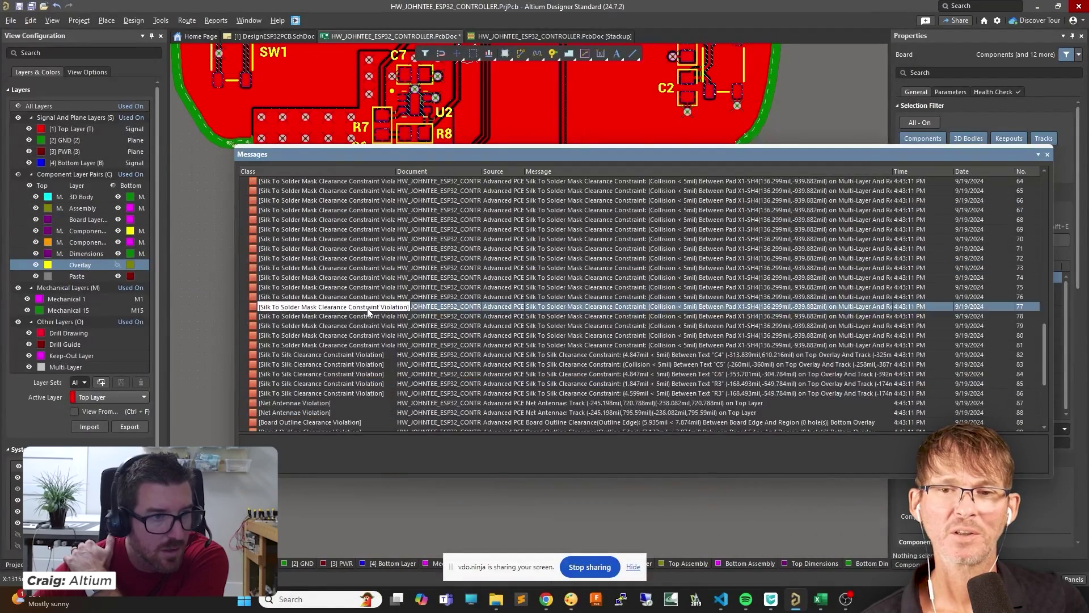
double_click(369, 306)
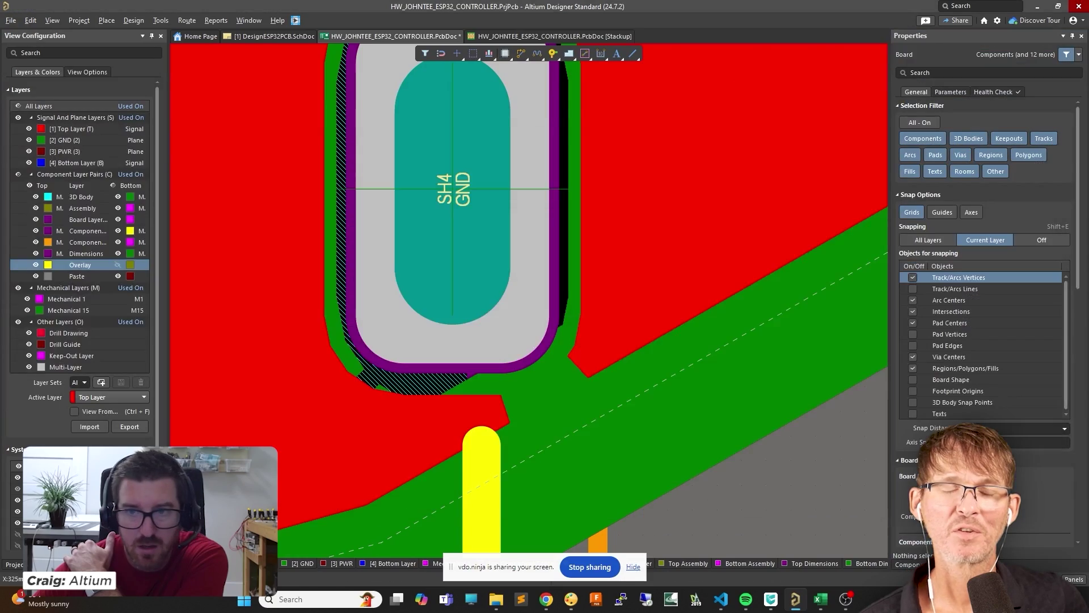
Step: Close the GND zone's properties dialog
ctrl+scroll(506, 356, down, 3)
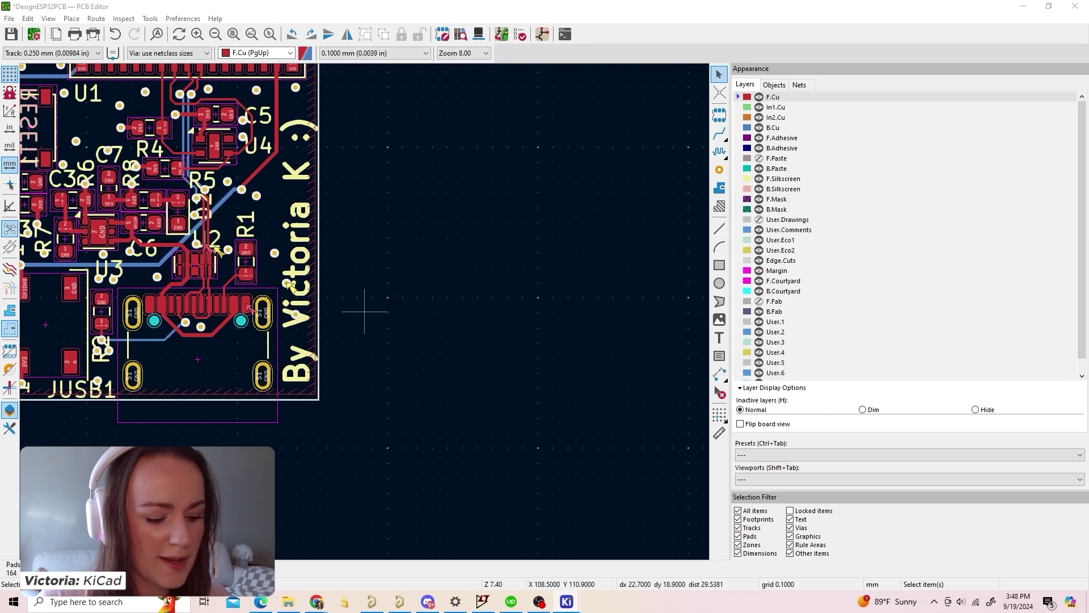
scroll(359, 299, down, 3)
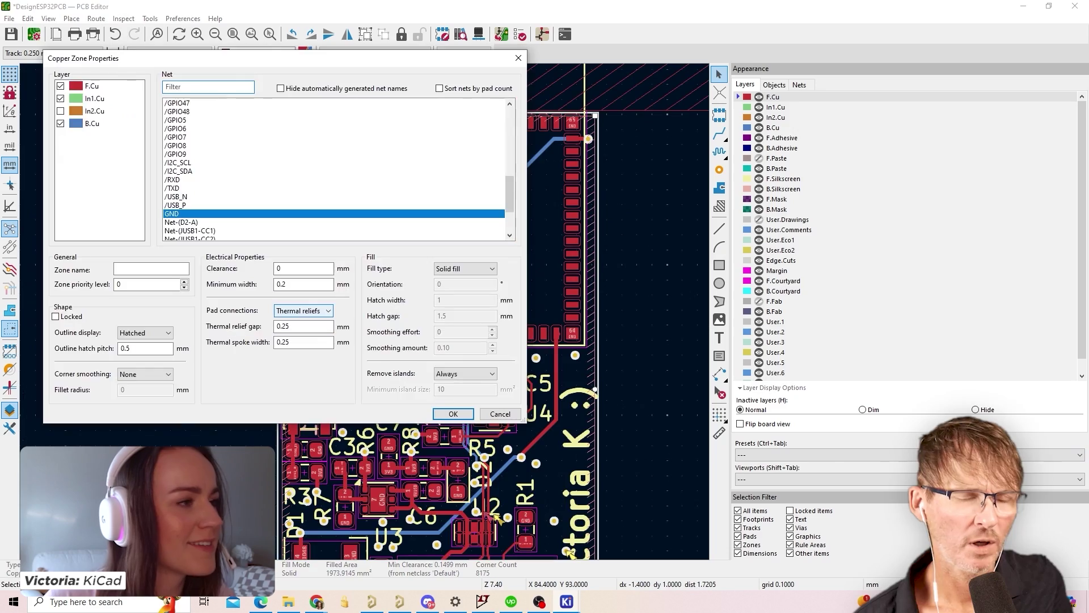
key(Return)
scroll(580, 355, up, 3)
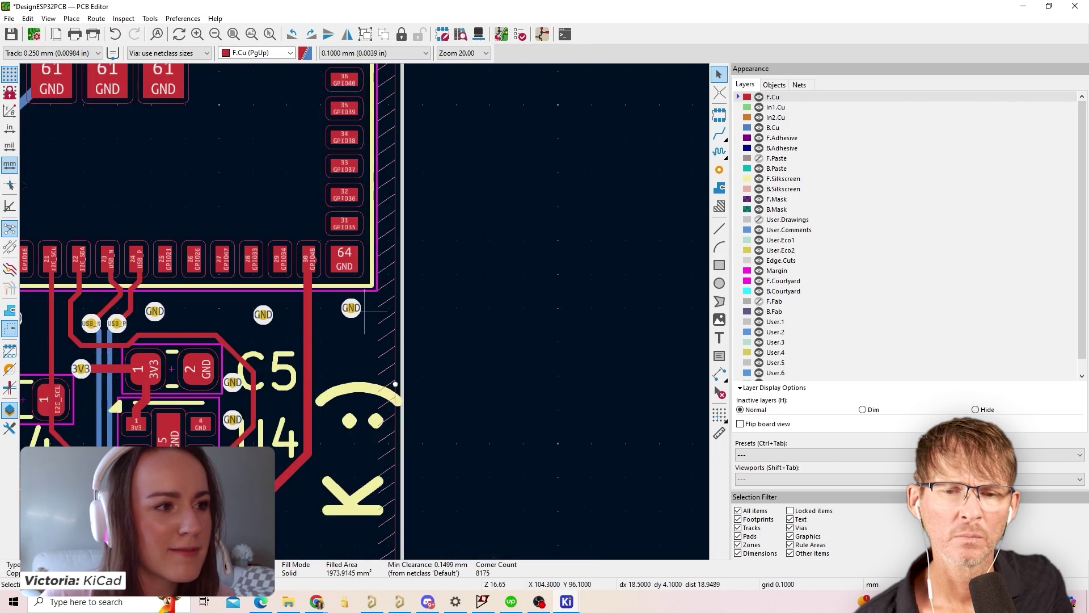
scroll(365, 311, down, 4)
scroll(311, 421, up, 5)
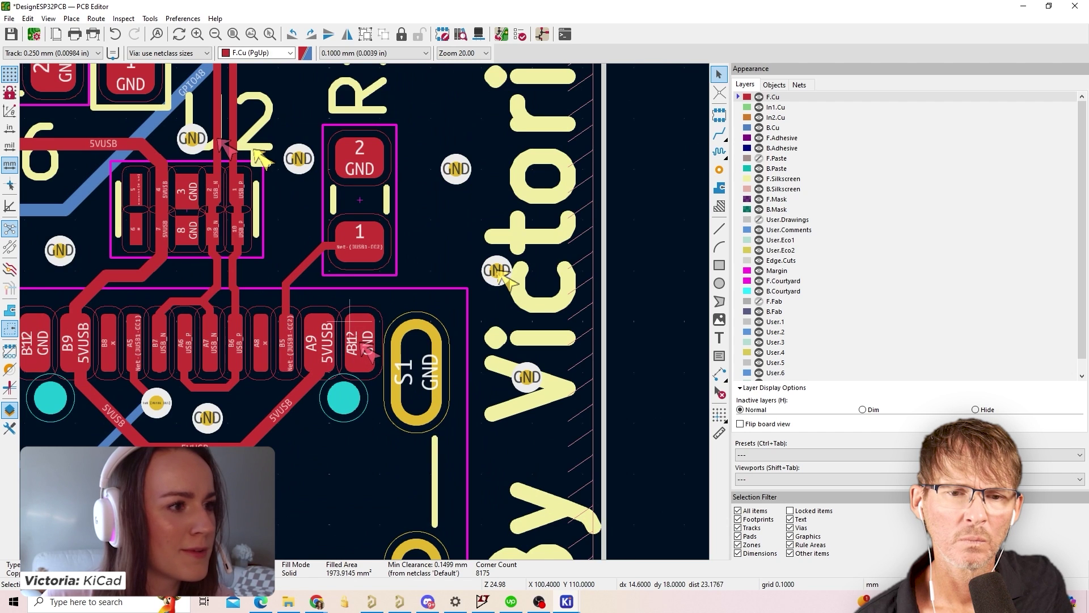
Step: Open KiCad's 3D Viewer from the View menu using the keyboard
scroll(363, 348, down, 2)
scroll(363, 347, up, 8)
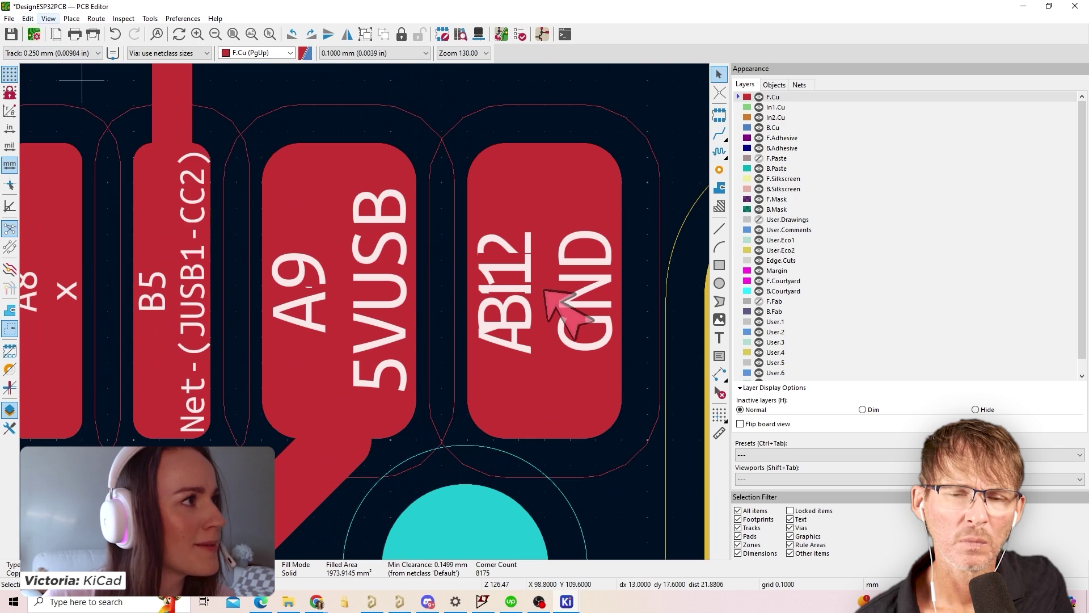
key(Down)
key(Down)
key(Return)
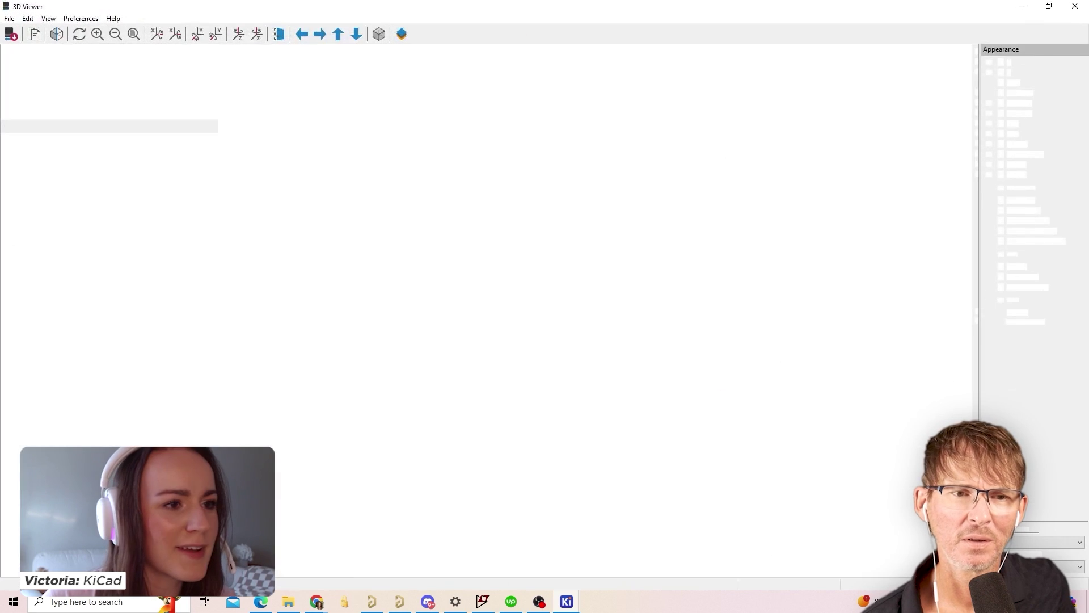
scroll(487, 318, up, 2)
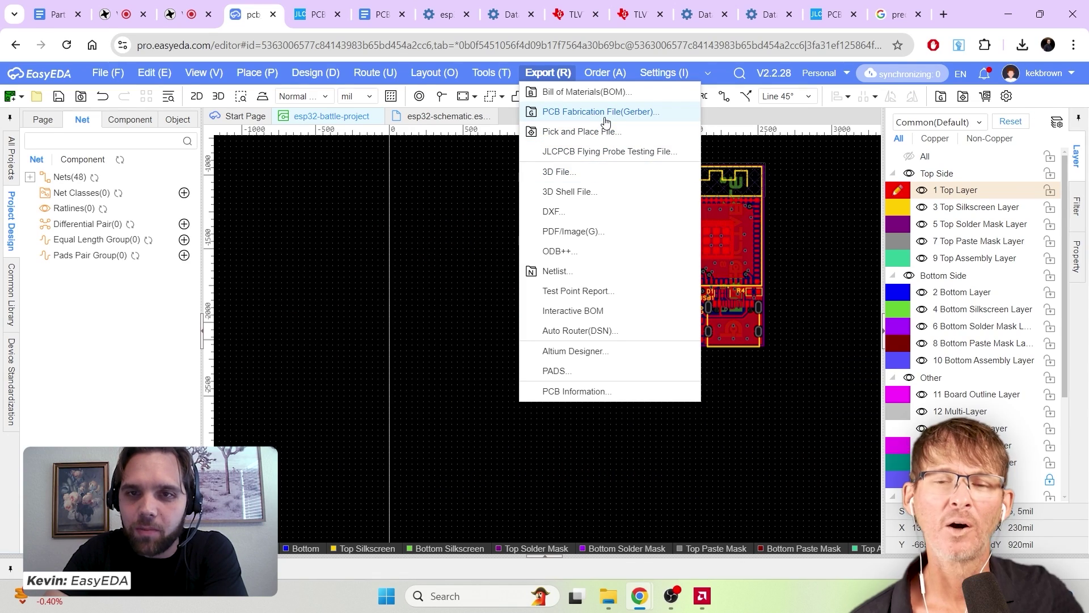
Step: Export the Gerber fabrication files as Gerber_esp32-battle-project_2024-09-19.zip
click(605, 117)
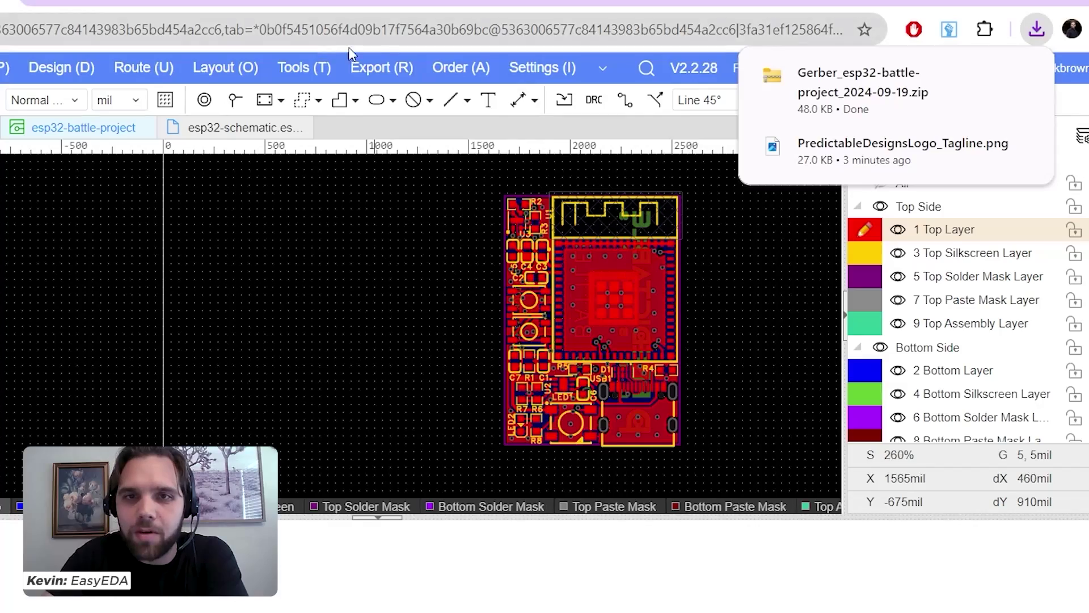
click(369, 69)
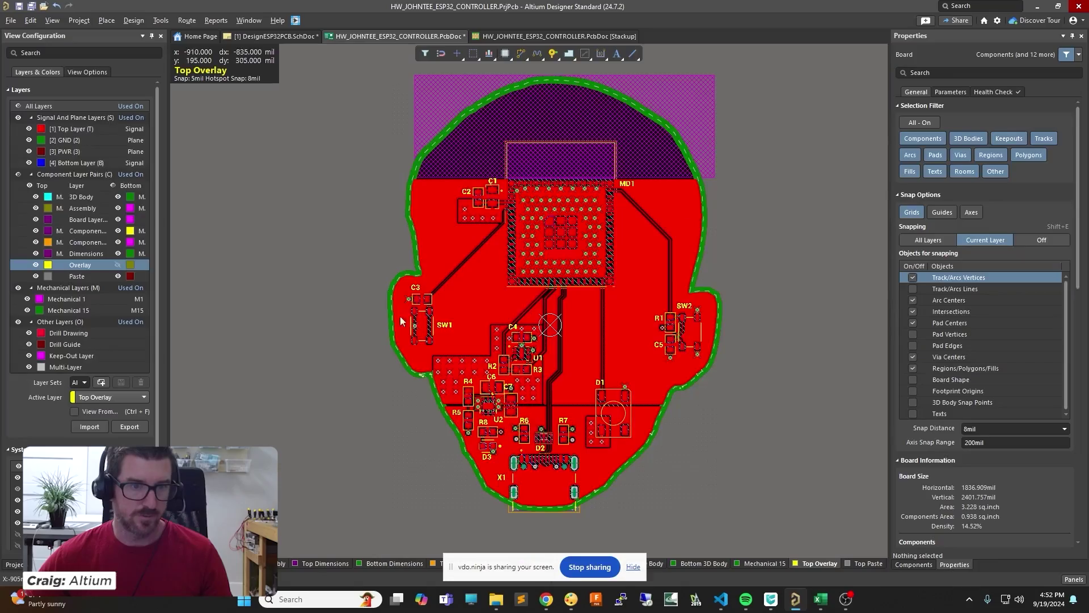
Step: Glance through the File menu, then switch to the DesignESP32PCB.SchDoc schematic sheet
ctrl+scroll(482, 363, up, 3)
ctrl+scroll(498, 350, down, 3)
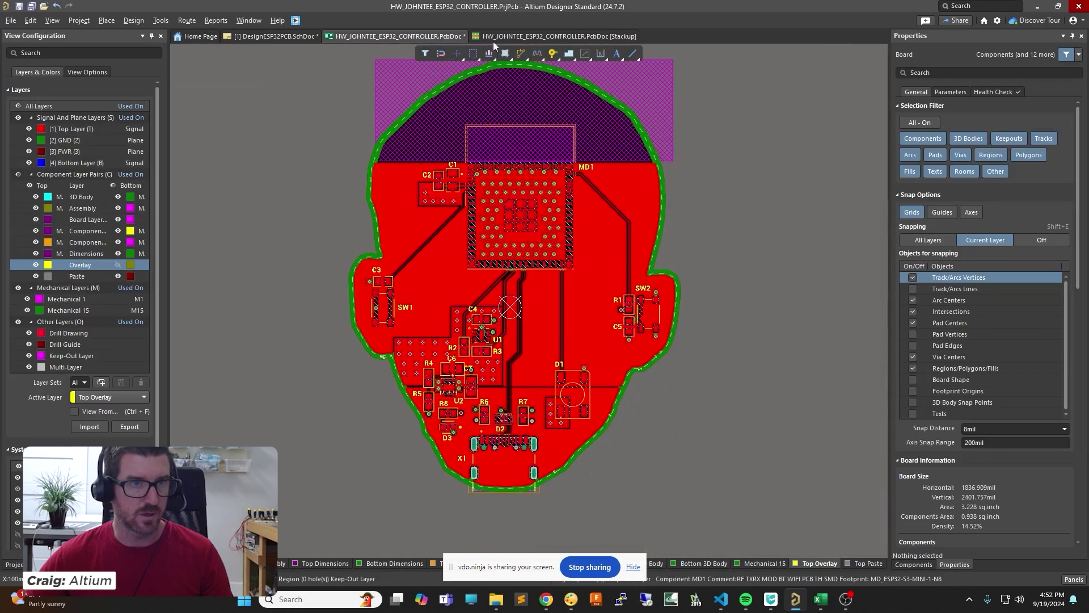
click(11, 21)
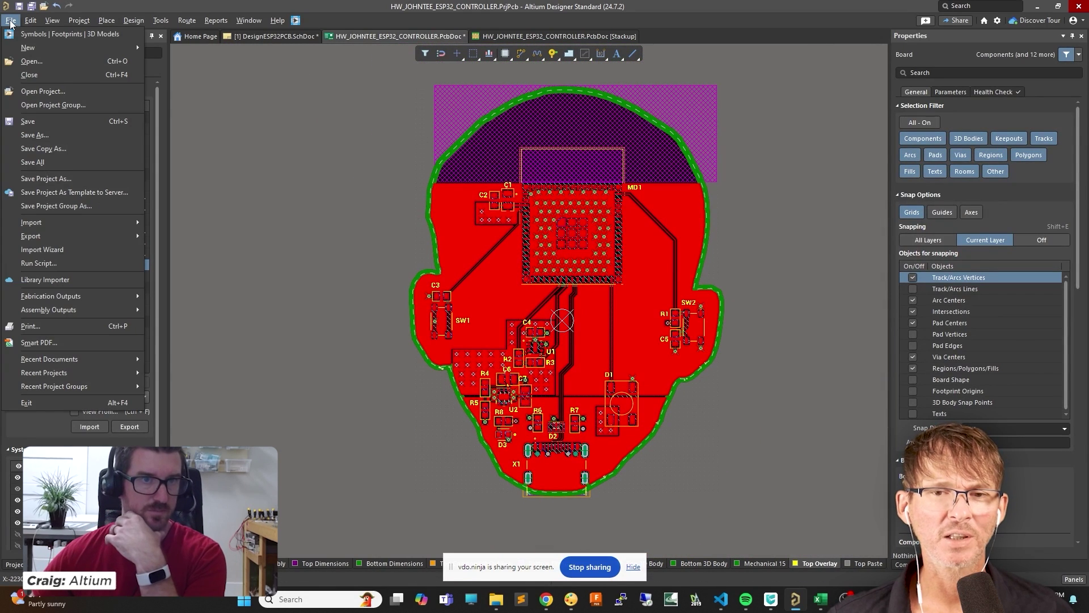
click(250, 40)
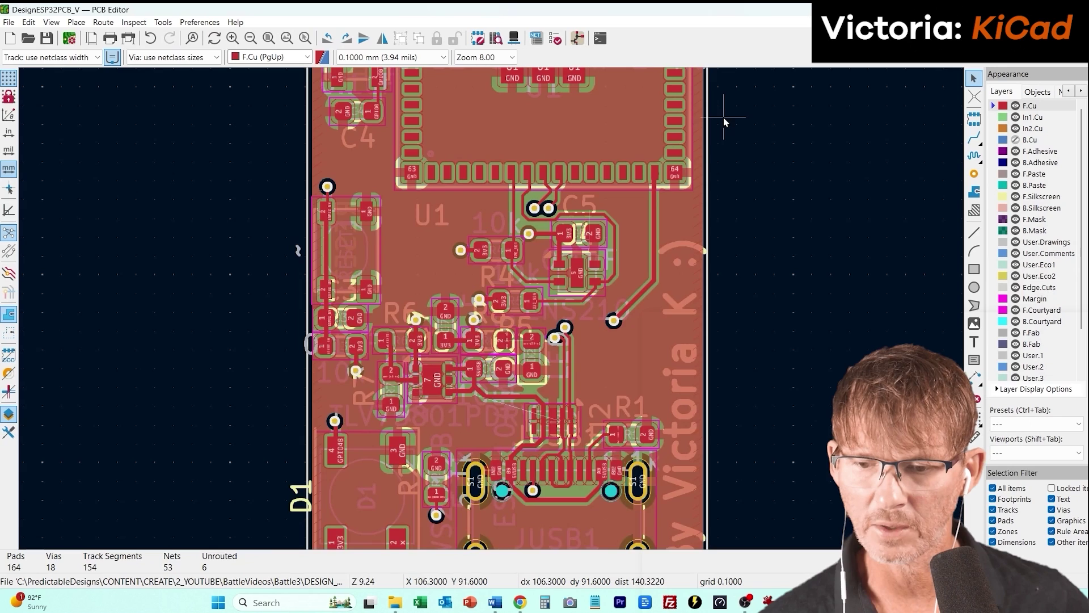
scroll(724, 122, down, 3)
scroll(588, 345, up, 3)
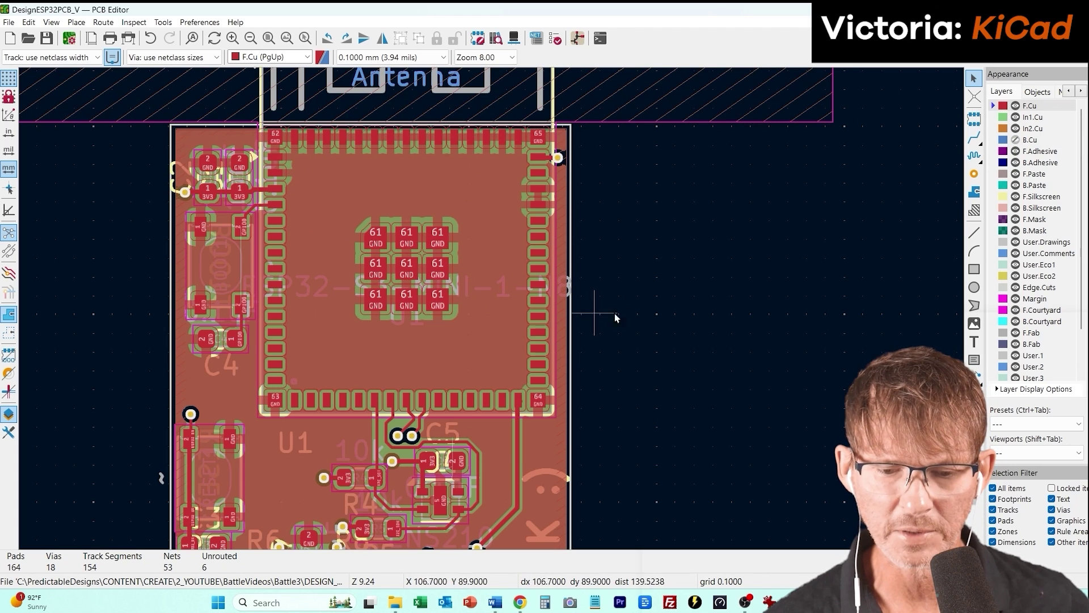
middle_drag(658, 405, 752, 78)
scroll(558, 313, up, 5)
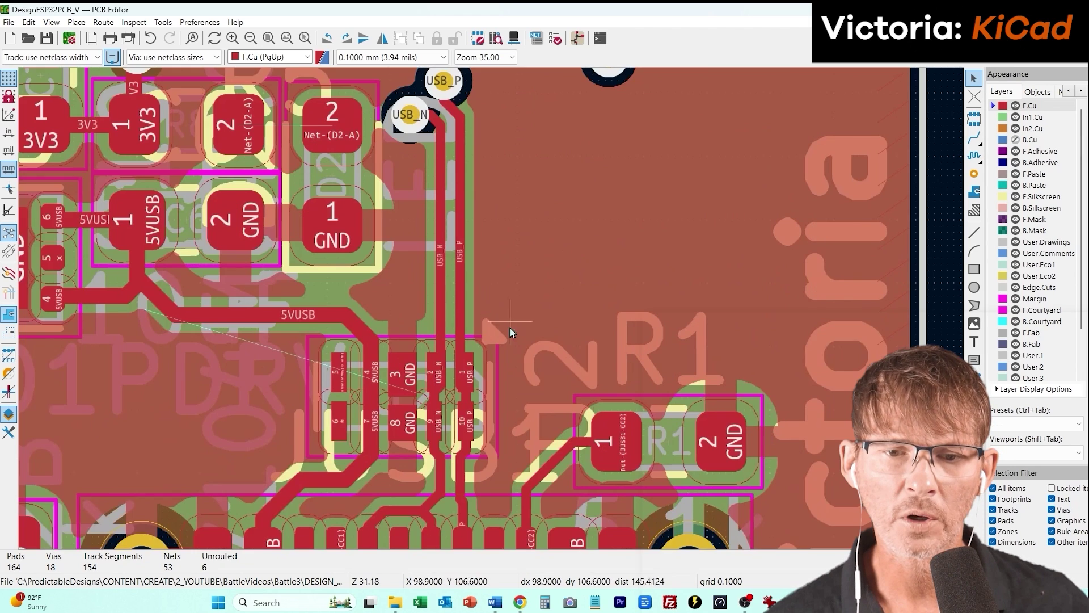
right_click(502, 294)
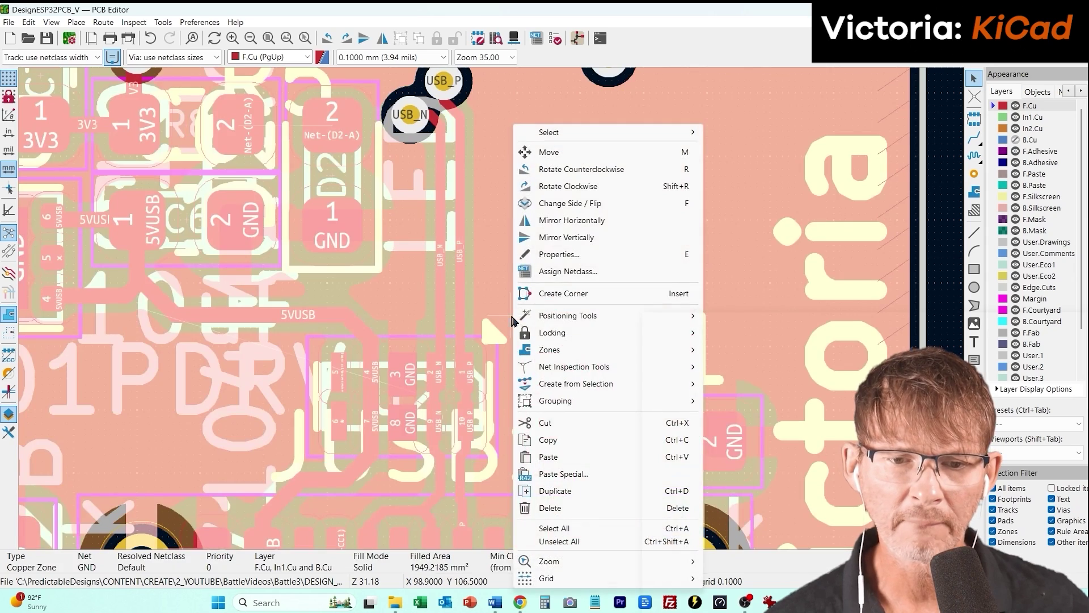
key(Escape)
middle_drag(482, 404, 469, 325)
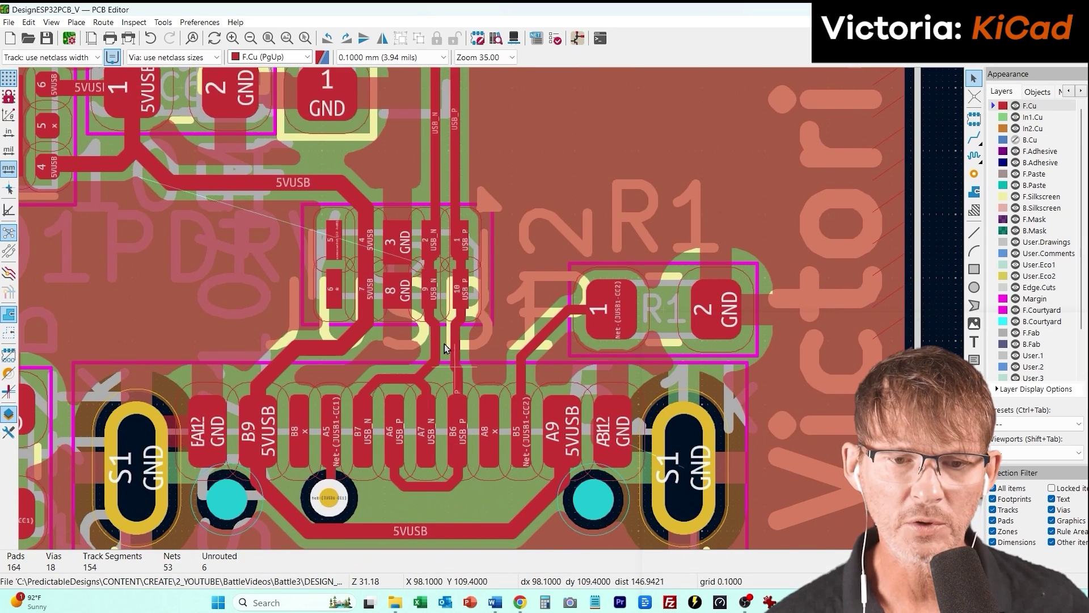
middle_drag(441, 217, 454, 349)
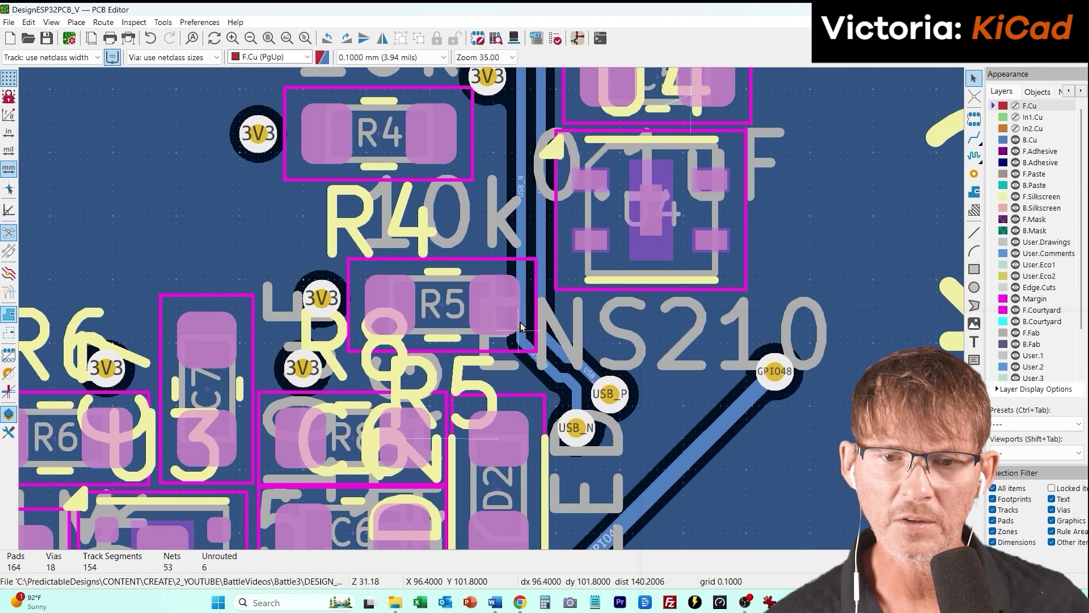
scroll(516, 312, up, 5)
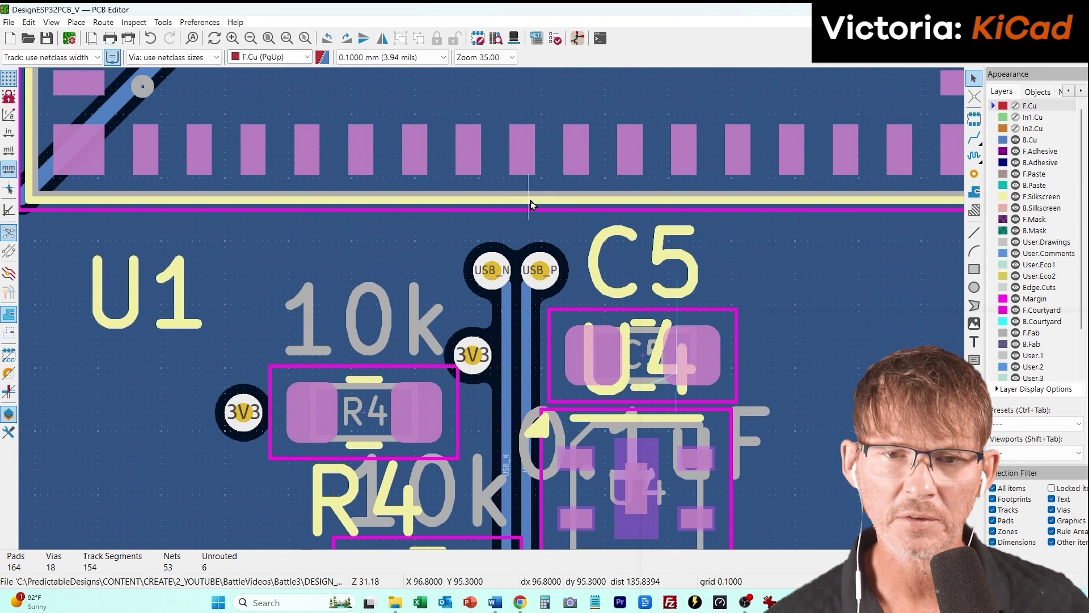
scroll(499, 216, down, 3)
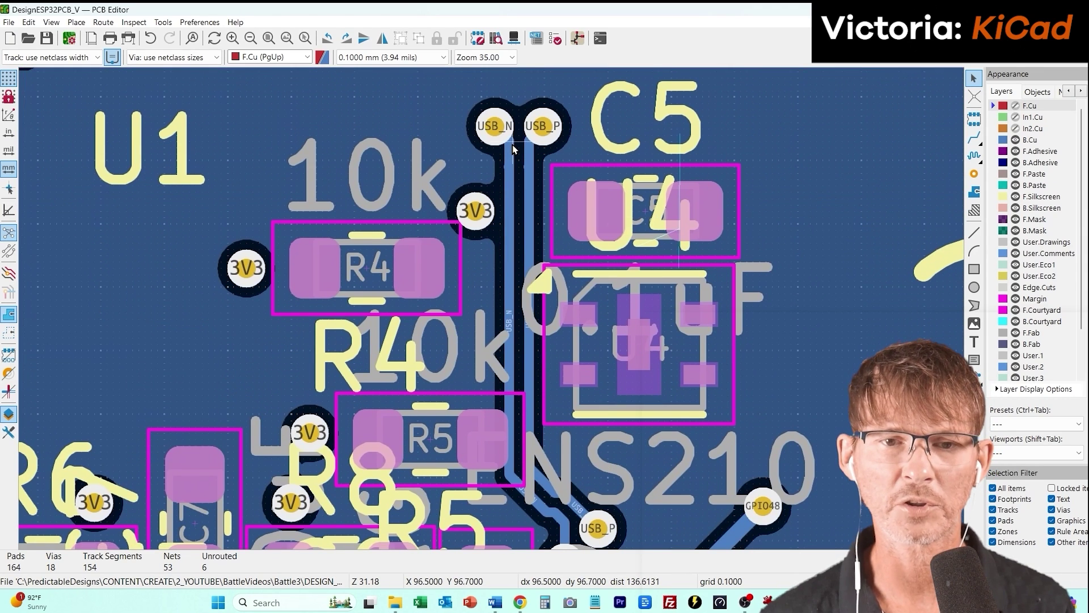
Step: Toggle visibility of the F.Cu, B.Cu and In2.Cu copper layers in the Layers panel
scroll(789, 482, down, 2)
click(1016, 105)
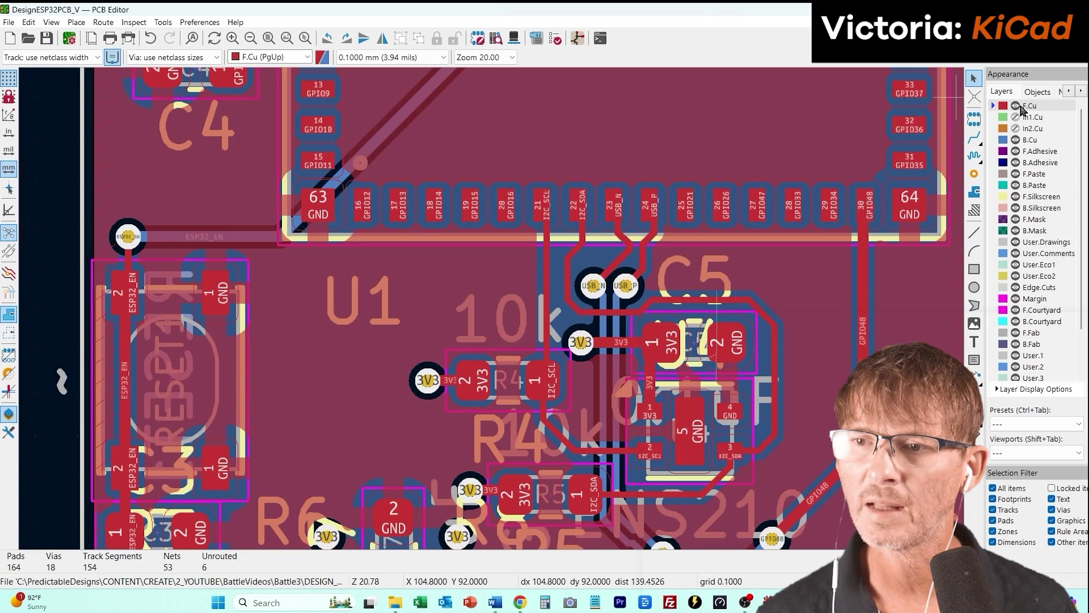
click(1015, 129)
click(1016, 139)
click(1015, 105)
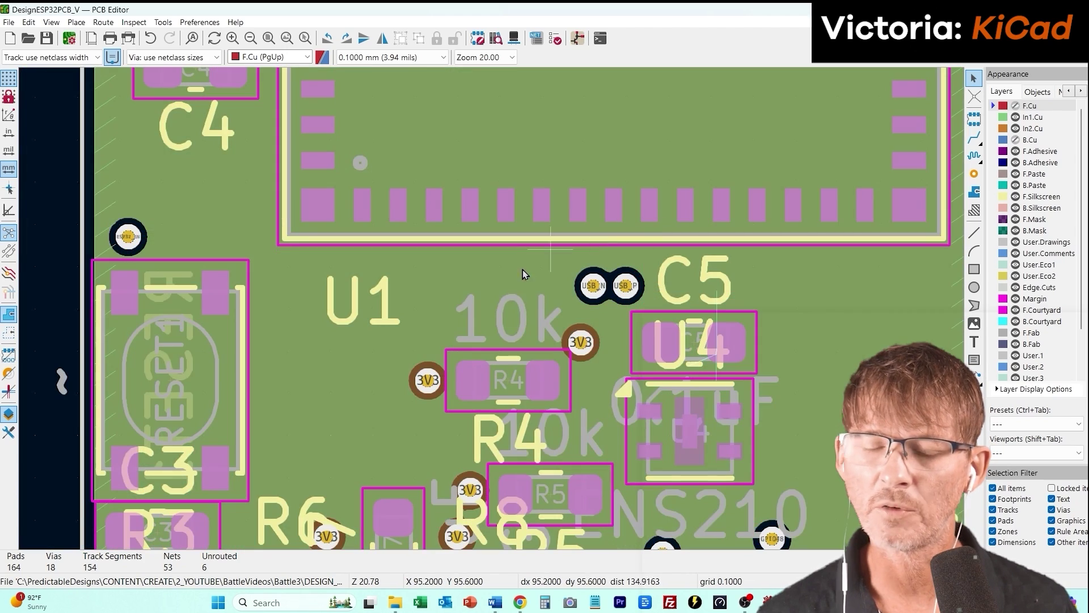
scroll(563, 317, down, 5)
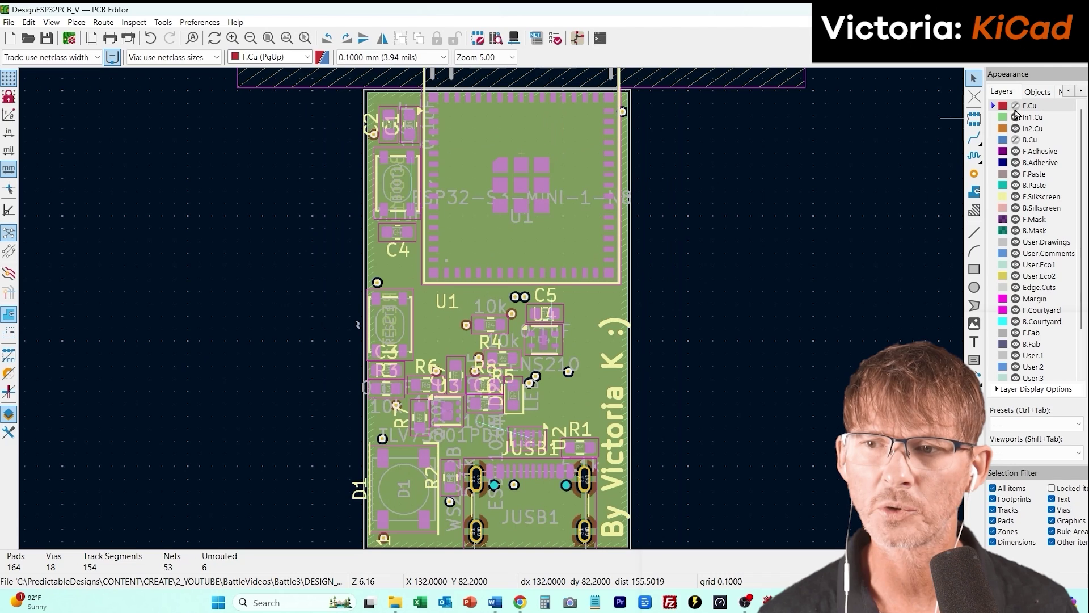
click(1016, 129)
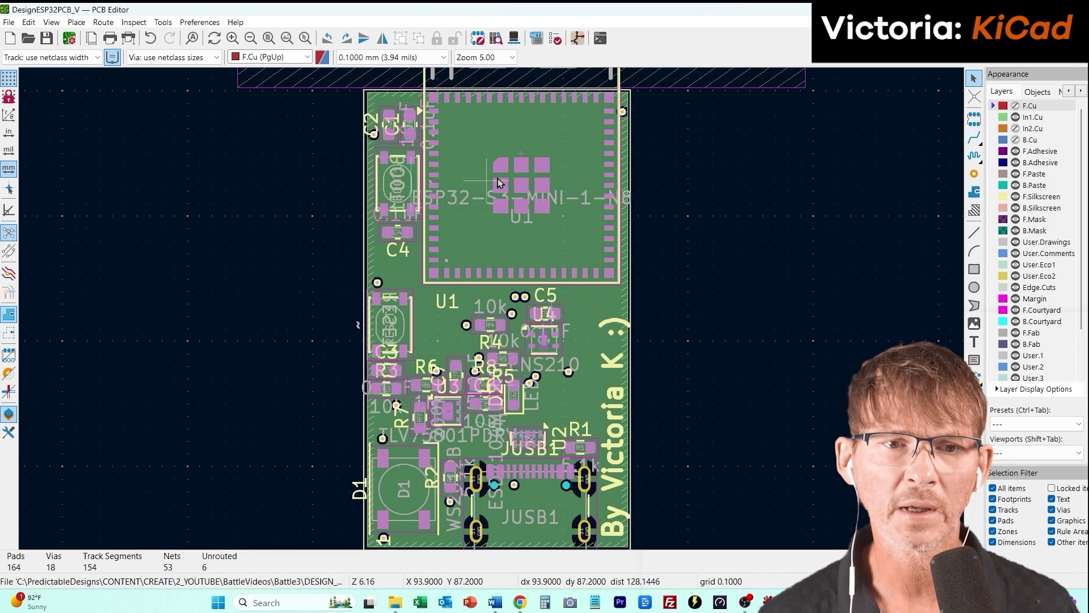
Step: Make In2.Cu active, hide In1.Cu, and begin a 3V3 track on In2.Cu
scroll(389, 152, up, 4)
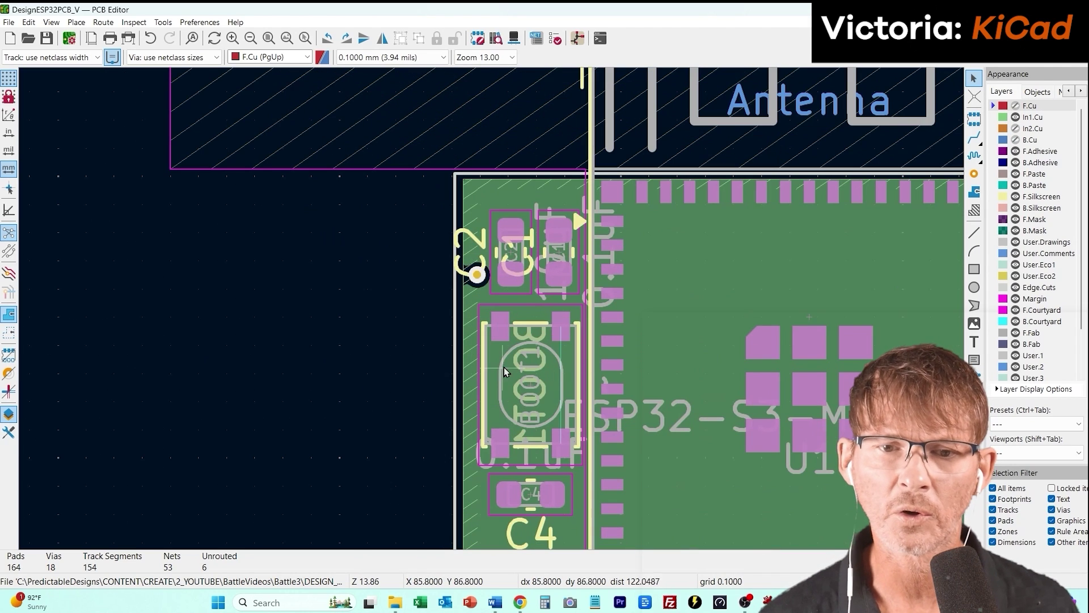
click(1032, 129)
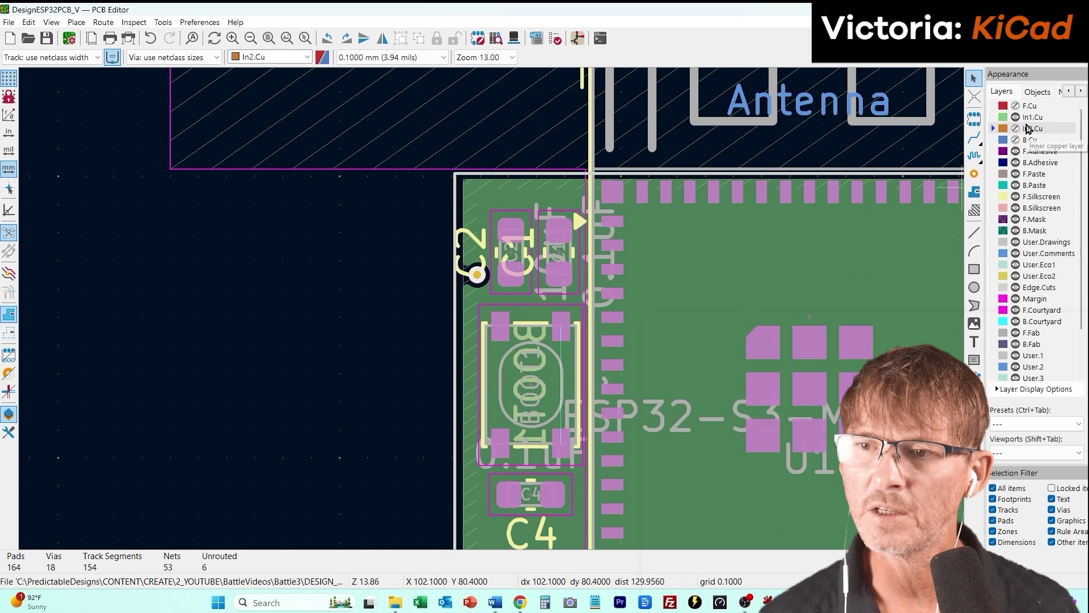
click(1015, 117)
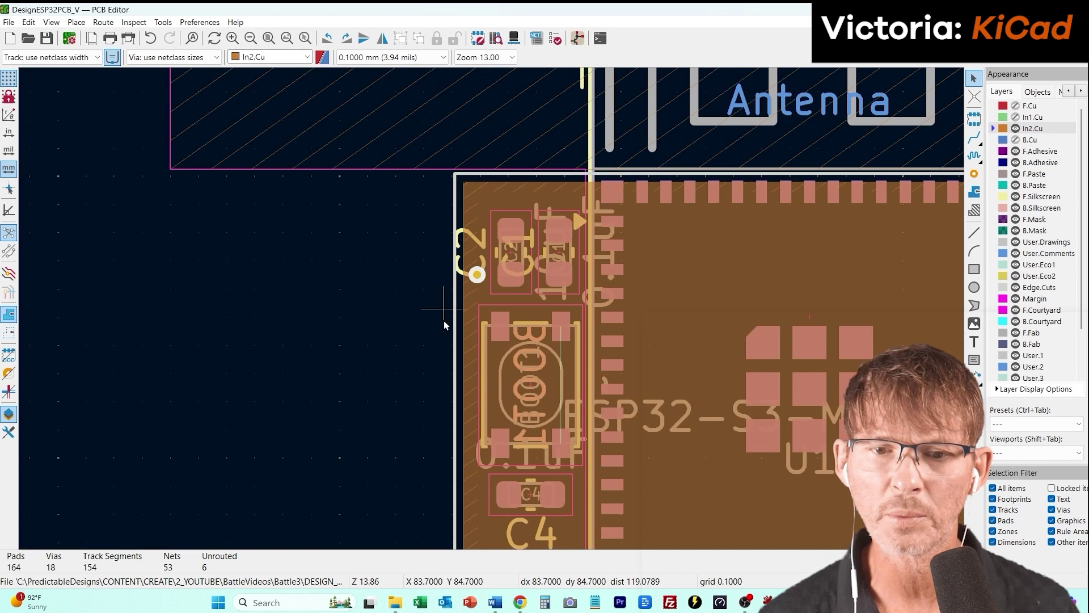
middle_drag(387, 381, 144, 268)
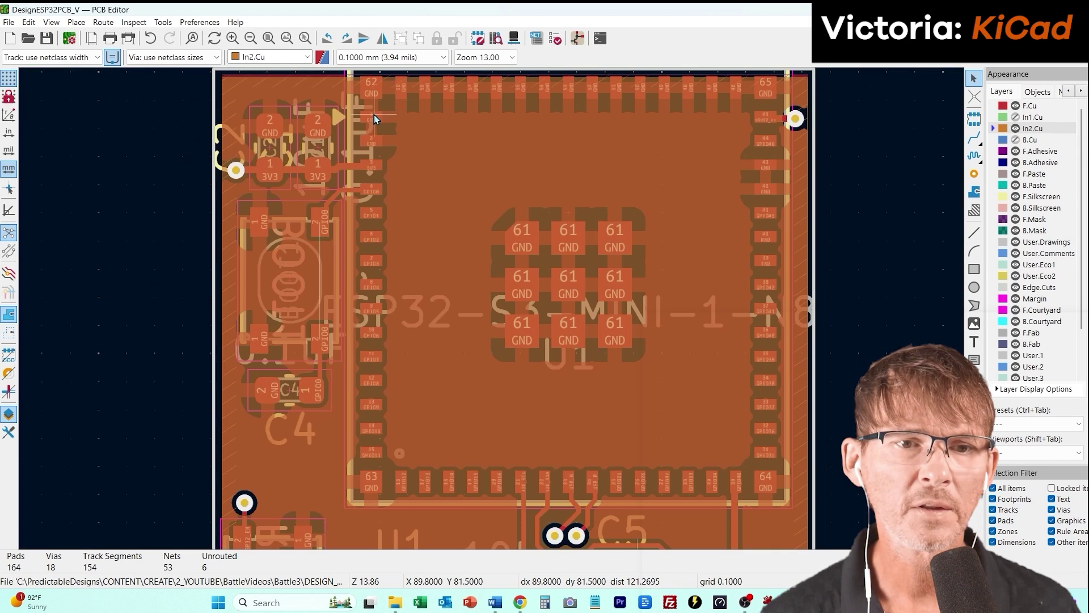
click(366, 175)
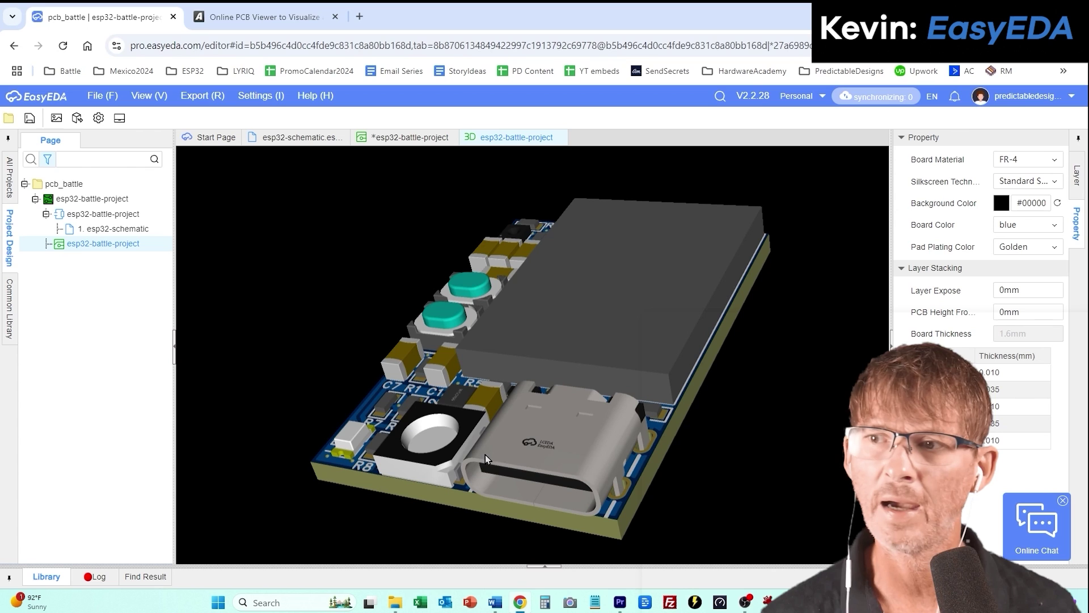
drag(577, 457, 621, 475)
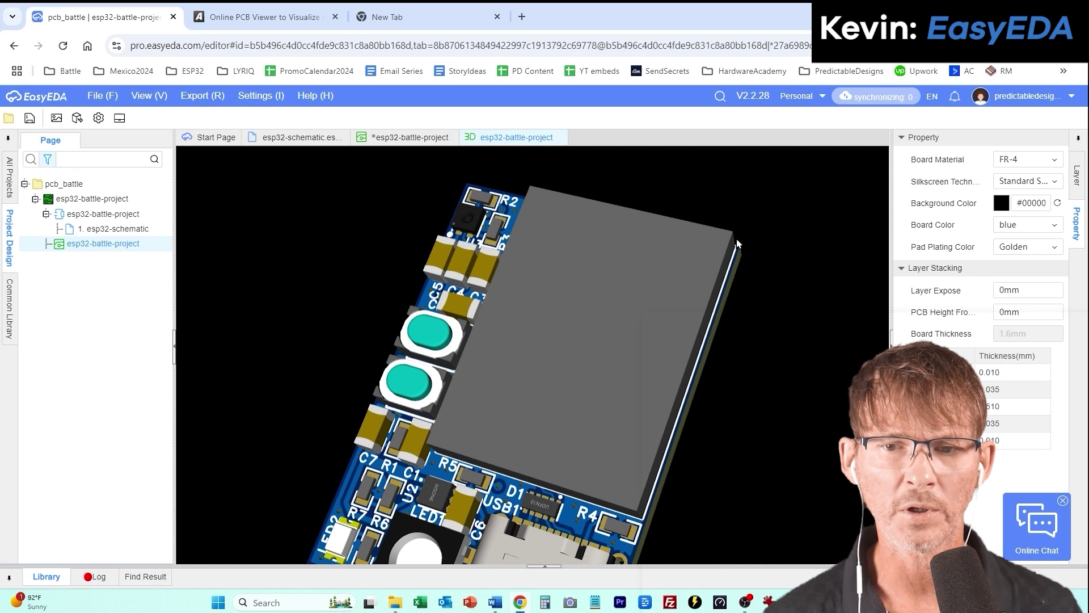
mouse_move(727, 268)
mouse_down()
mouse_move(691, 277)
mouse_move(720, 282)
mouse_up()
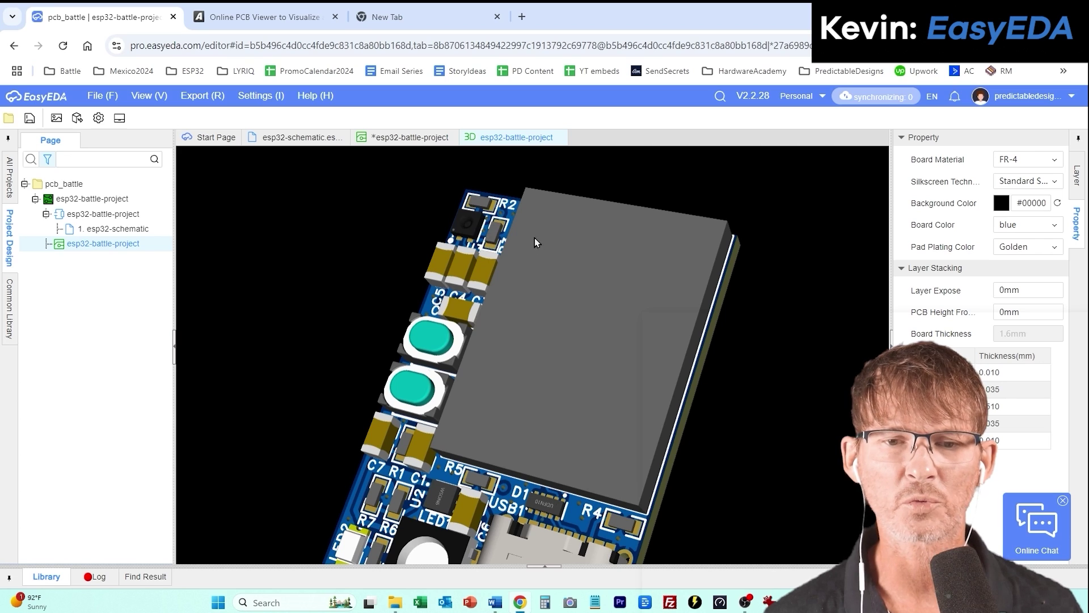
mouse_move(534, 237)
mouse_down()
mouse_move(564, 246)
mouse_move(544, 236)
mouse_up()
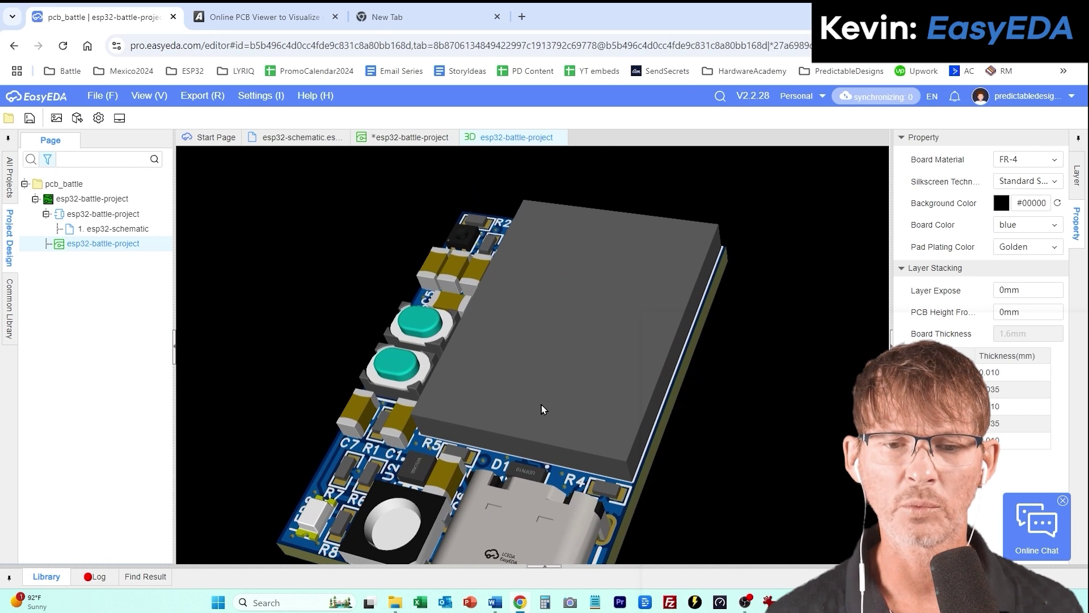
drag(539, 374, 493, 444)
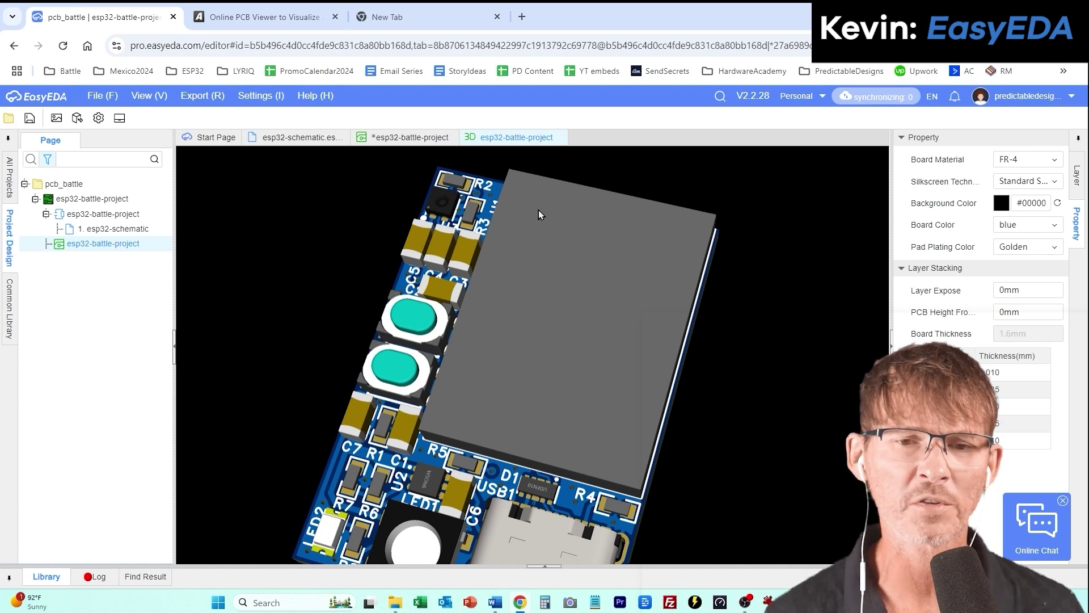
Step: Return to the esp32-battle-project 2D layout, centre the board and zoom in
click(403, 138)
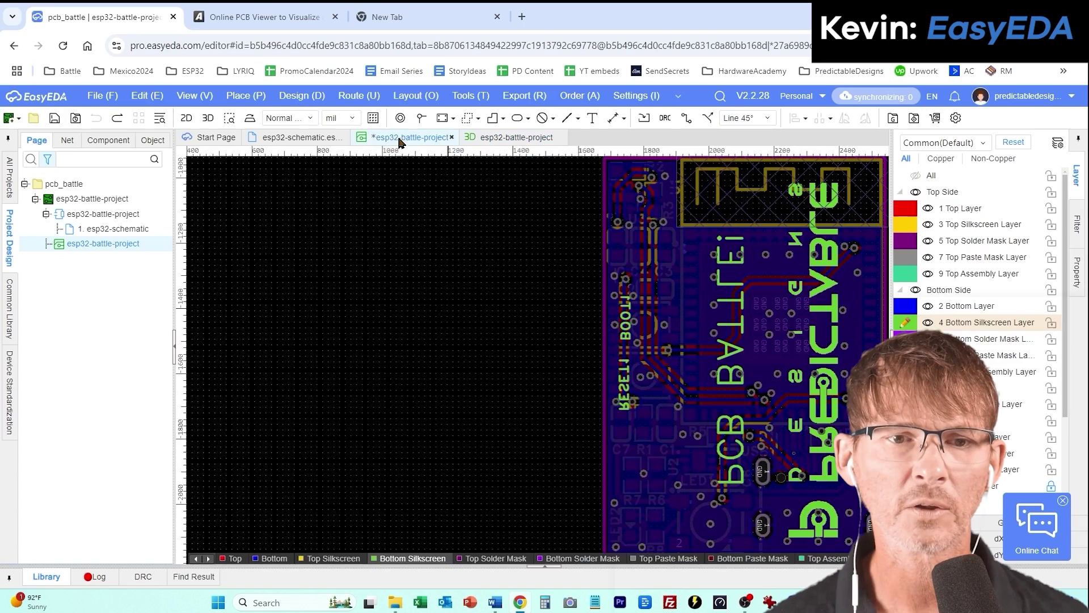
right_drag(558, 363, 350, 358)
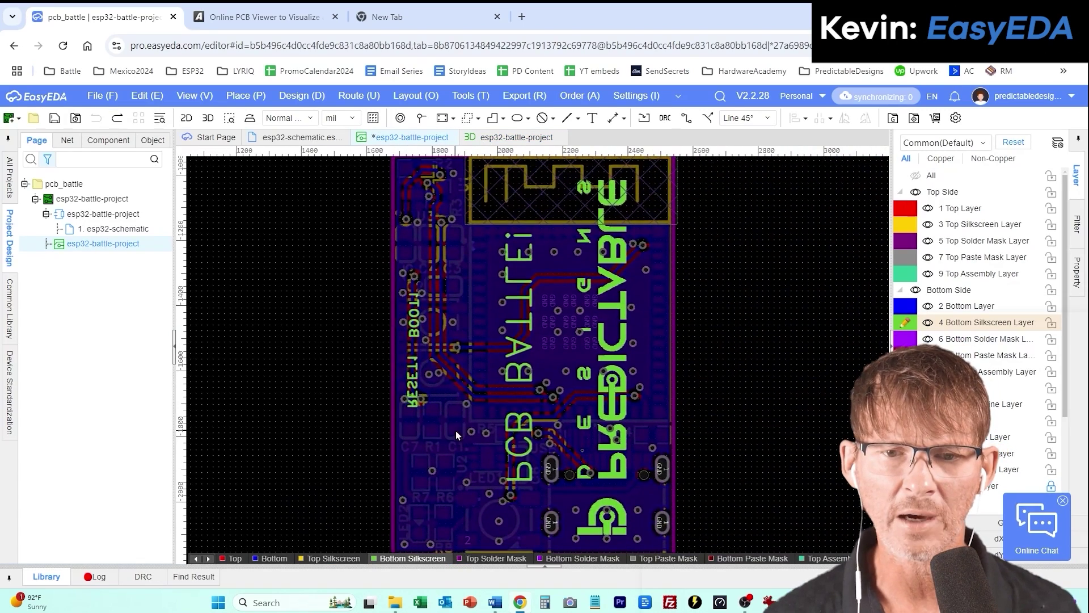
scroll(416, 370, up, 2)
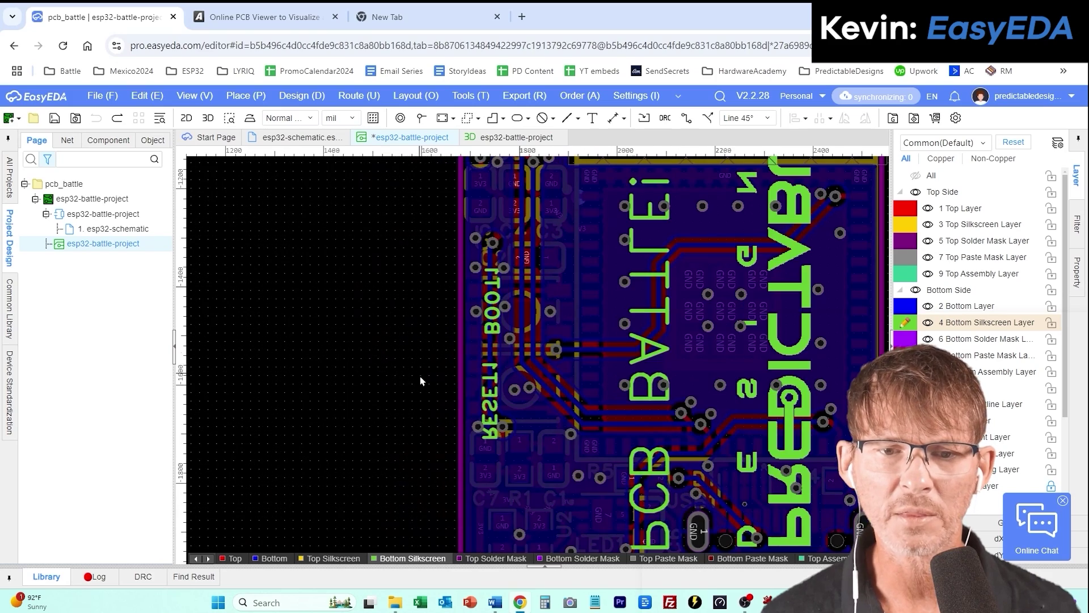
scroll(420, 381, up, 2)
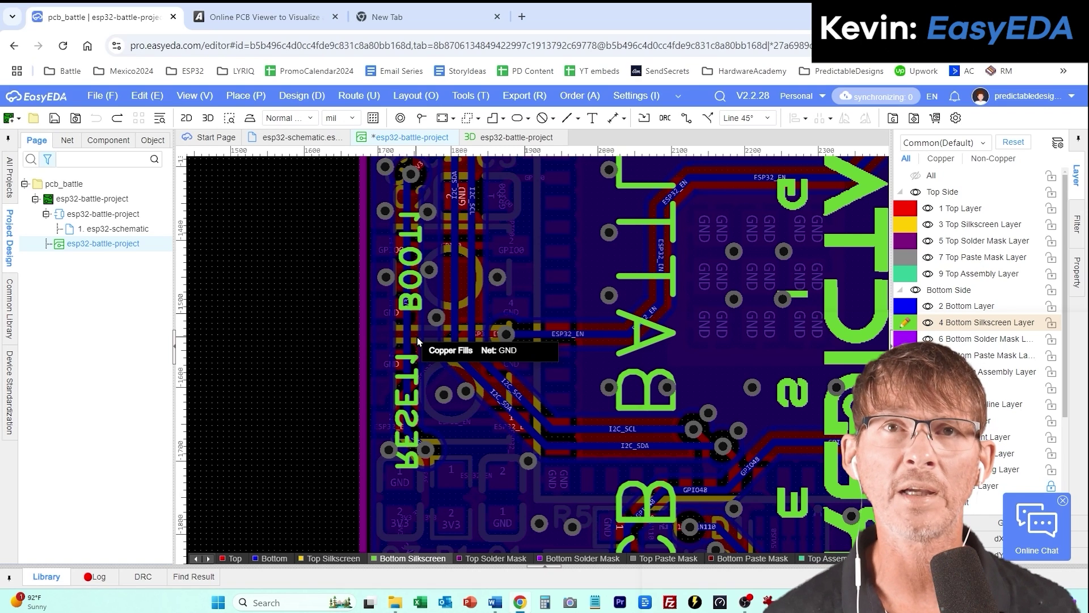
scroll(418, 341, up, 1)
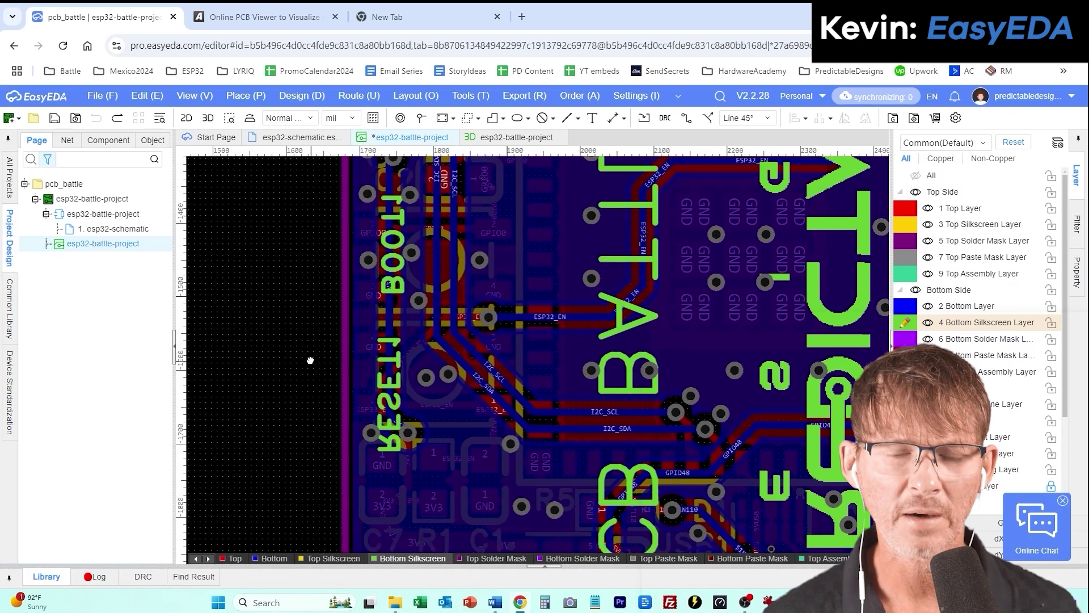
scroll(352, 415, up, 1)
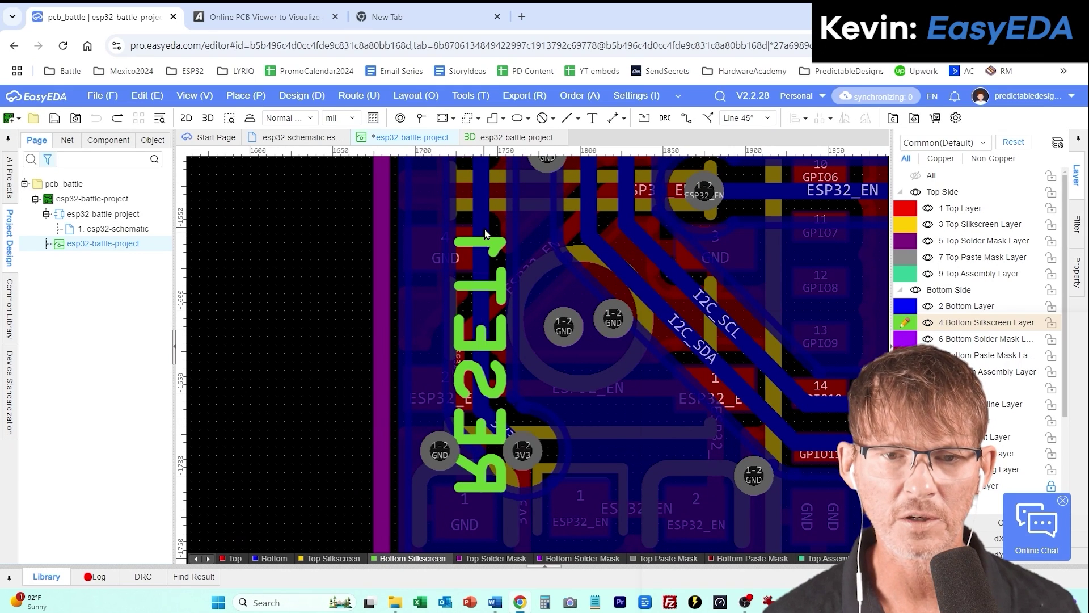
Step: Highlight the net running along the board's left edge
mouse_move(484, 237)
scroll(484, 237, down, 5)
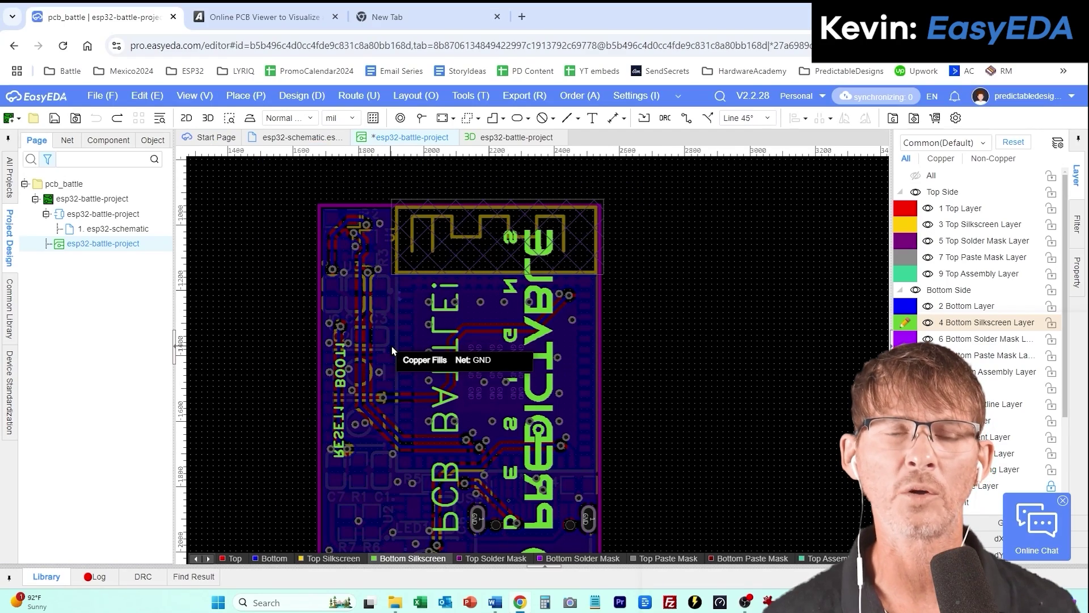
click(339, 341)
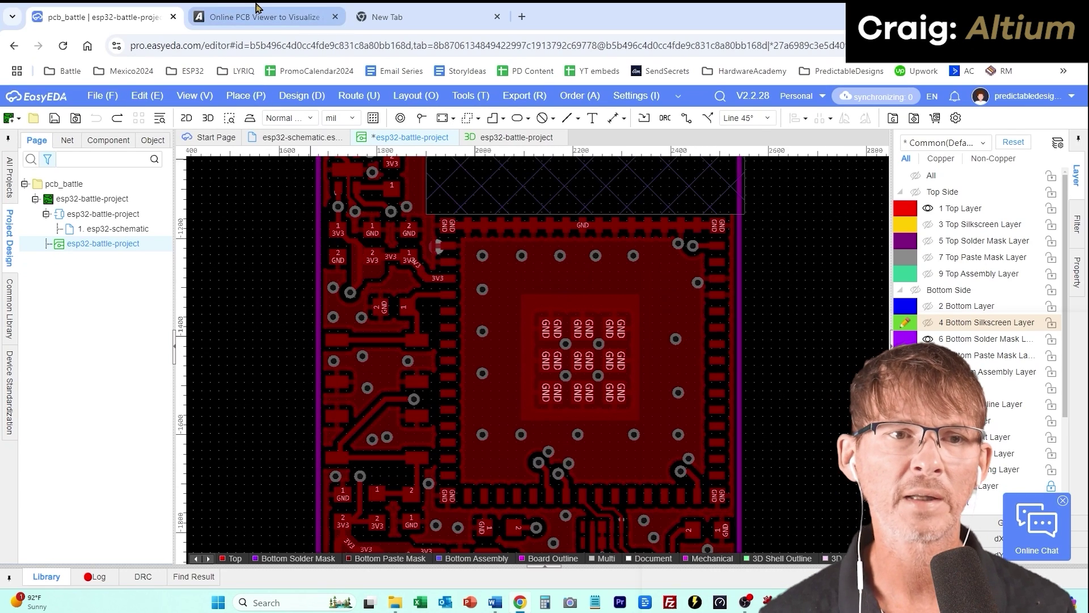
click(261, 17)
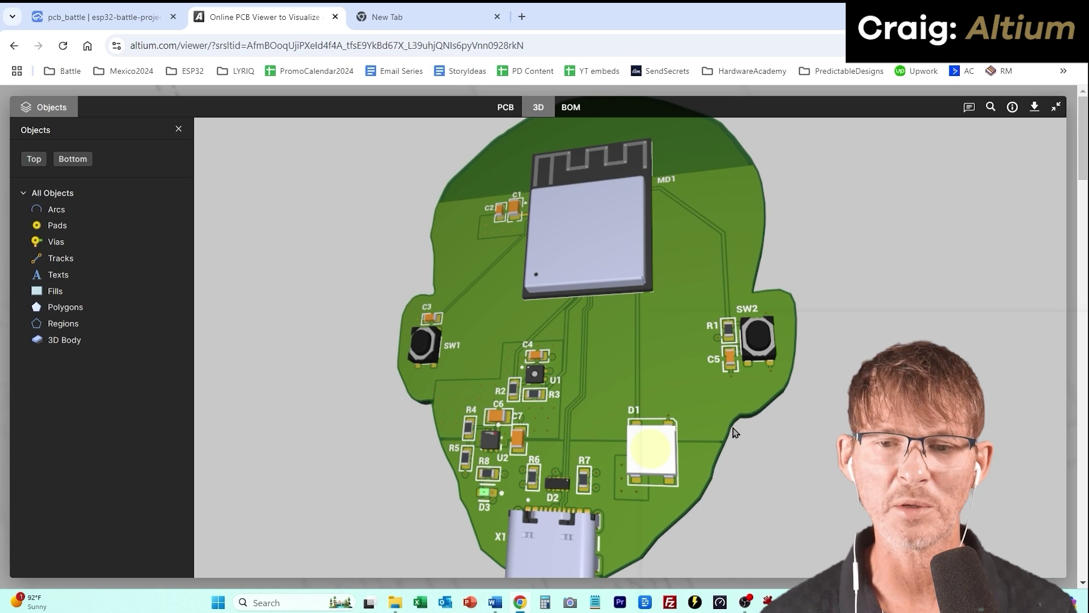
Step: Tilt and zoom the 3D board to show D2, R6, R7 and the X1 connector
drag(644, 406, 454, 361)
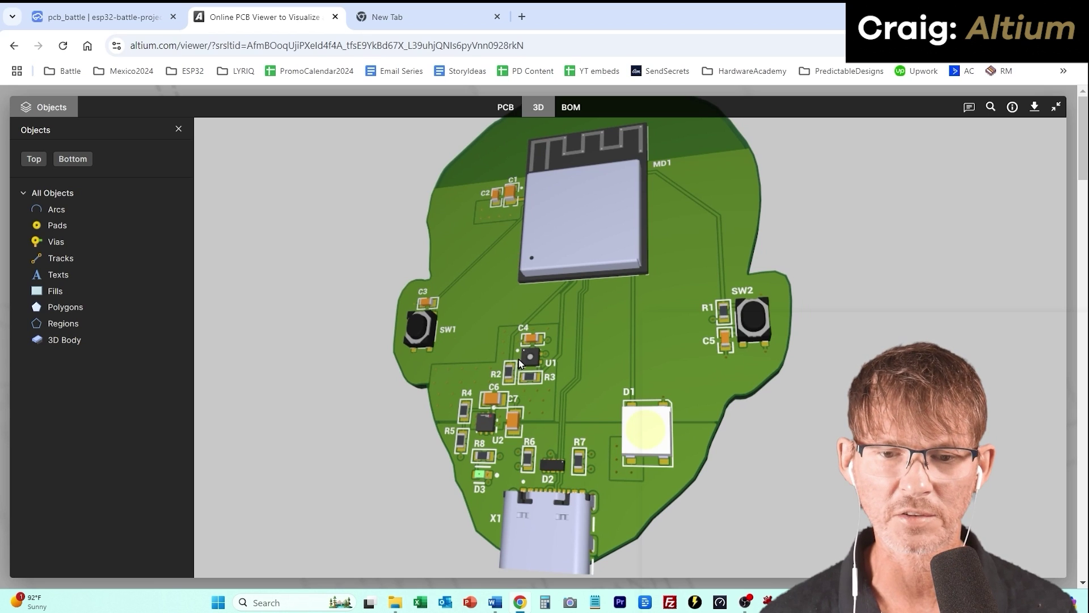
scroll(553, 475, up, 5)
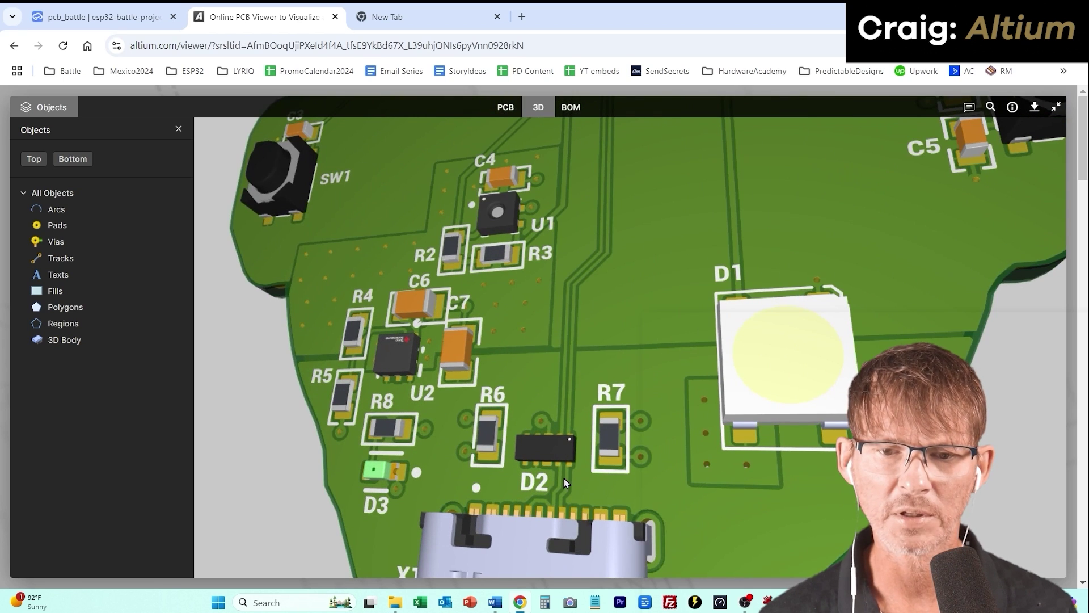
drag(606, 258, 663, 418)
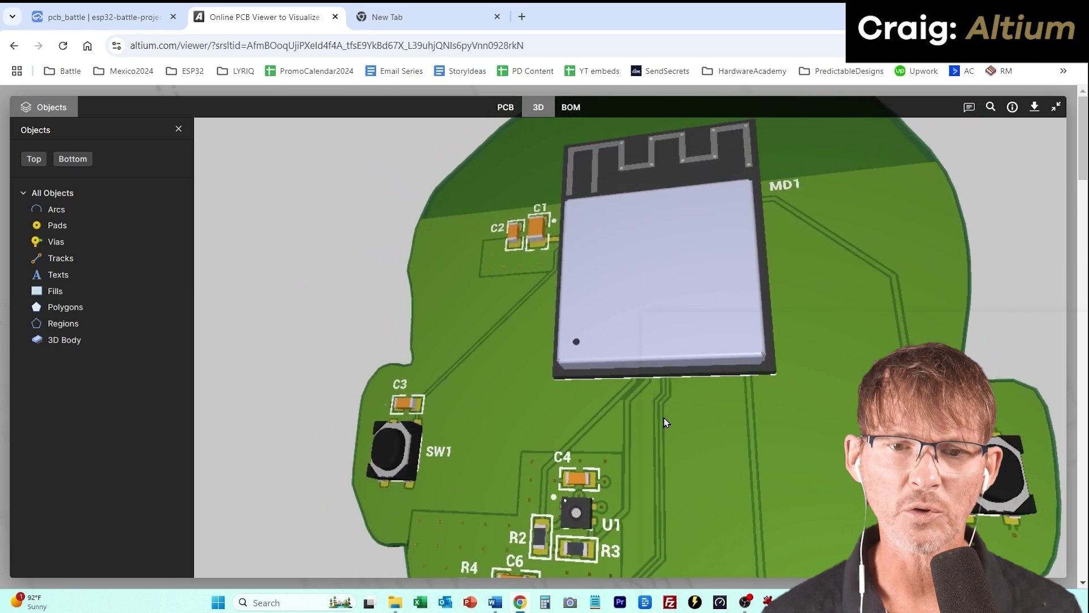
scroll(538, 277, up, 3)
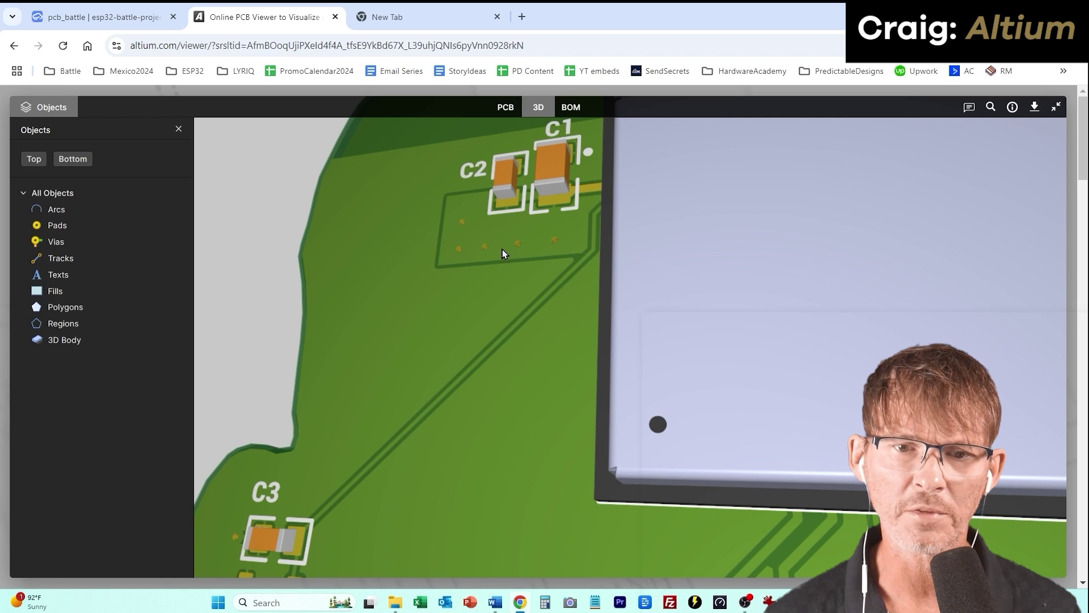
scroll(508, 448, down, 3)
drag(508, 448, 508, 508)
scroll(387, 481, up, 5)
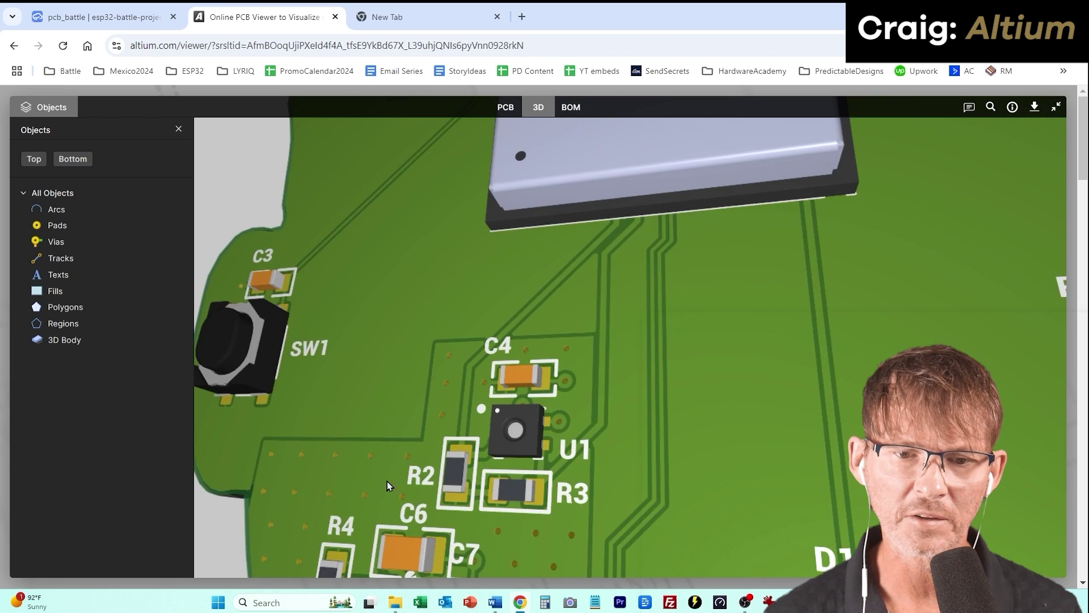
drag(357, 391, 696, 363)
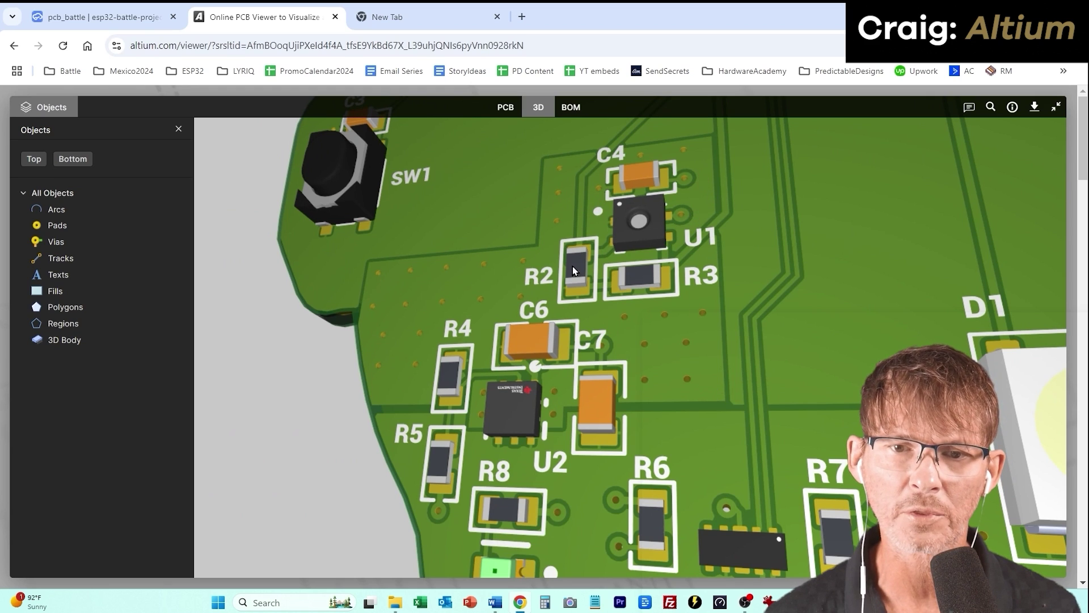
scroll(734, 379, down, 2)
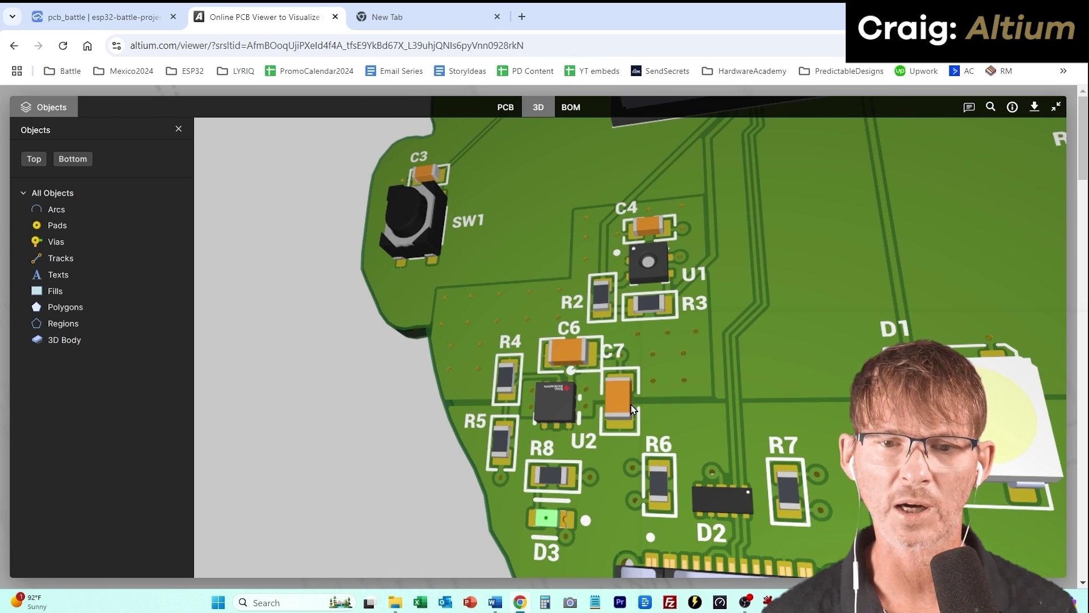
drag(600, 366, 698, 391)
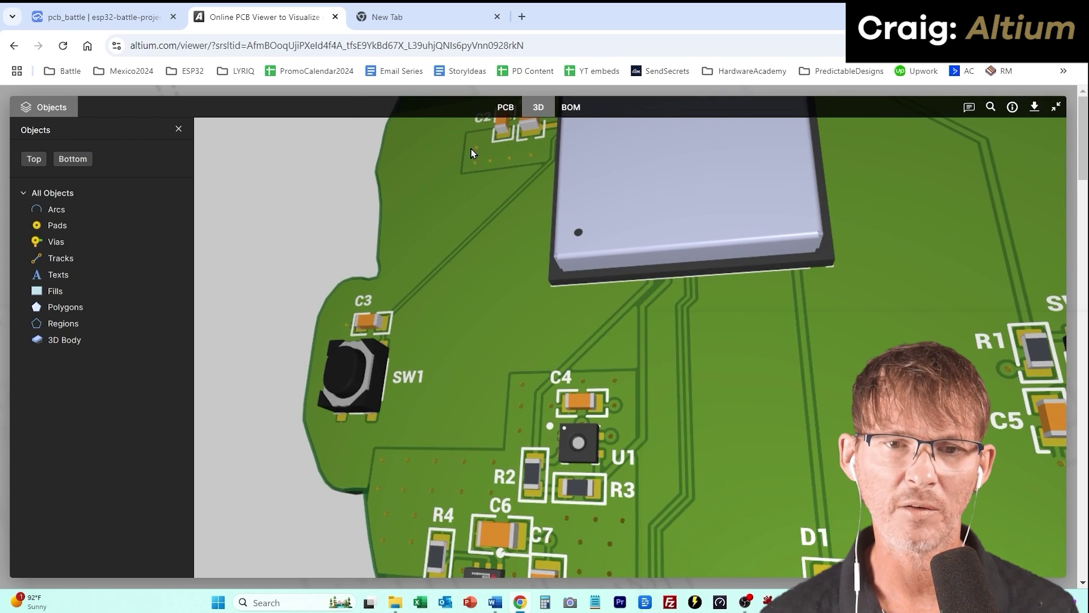